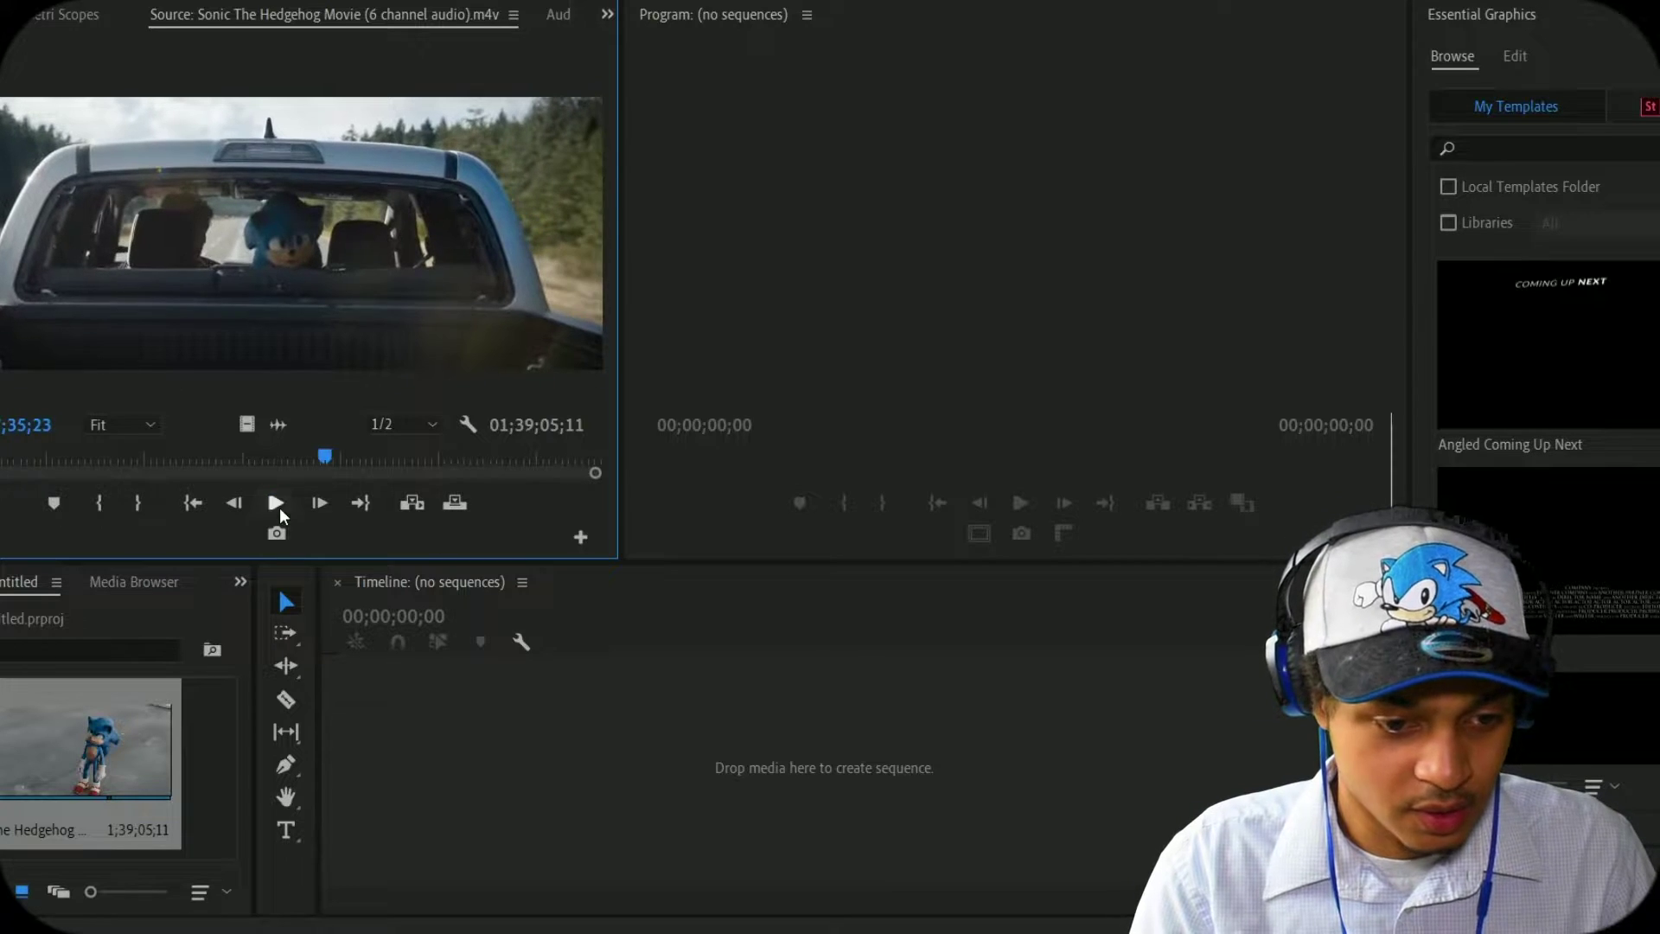
Set the movie clip's audio channel format to Mono using only source channel C, and preview the resulting audio
right_click(87, 740)
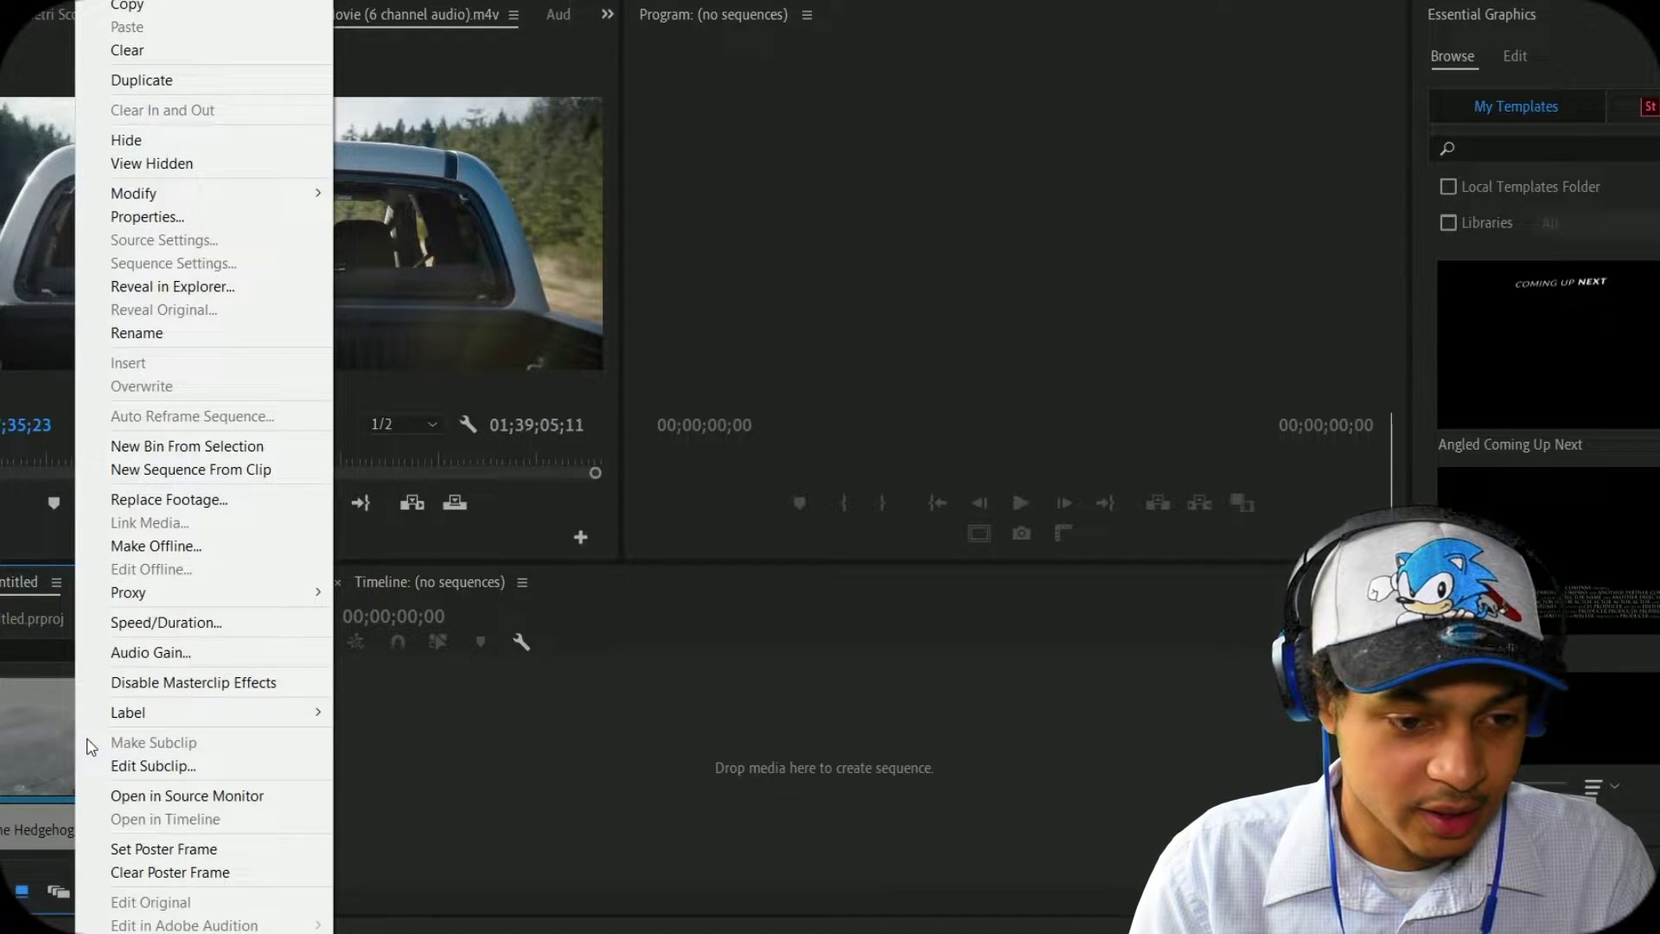
mouse_move(261, 197)
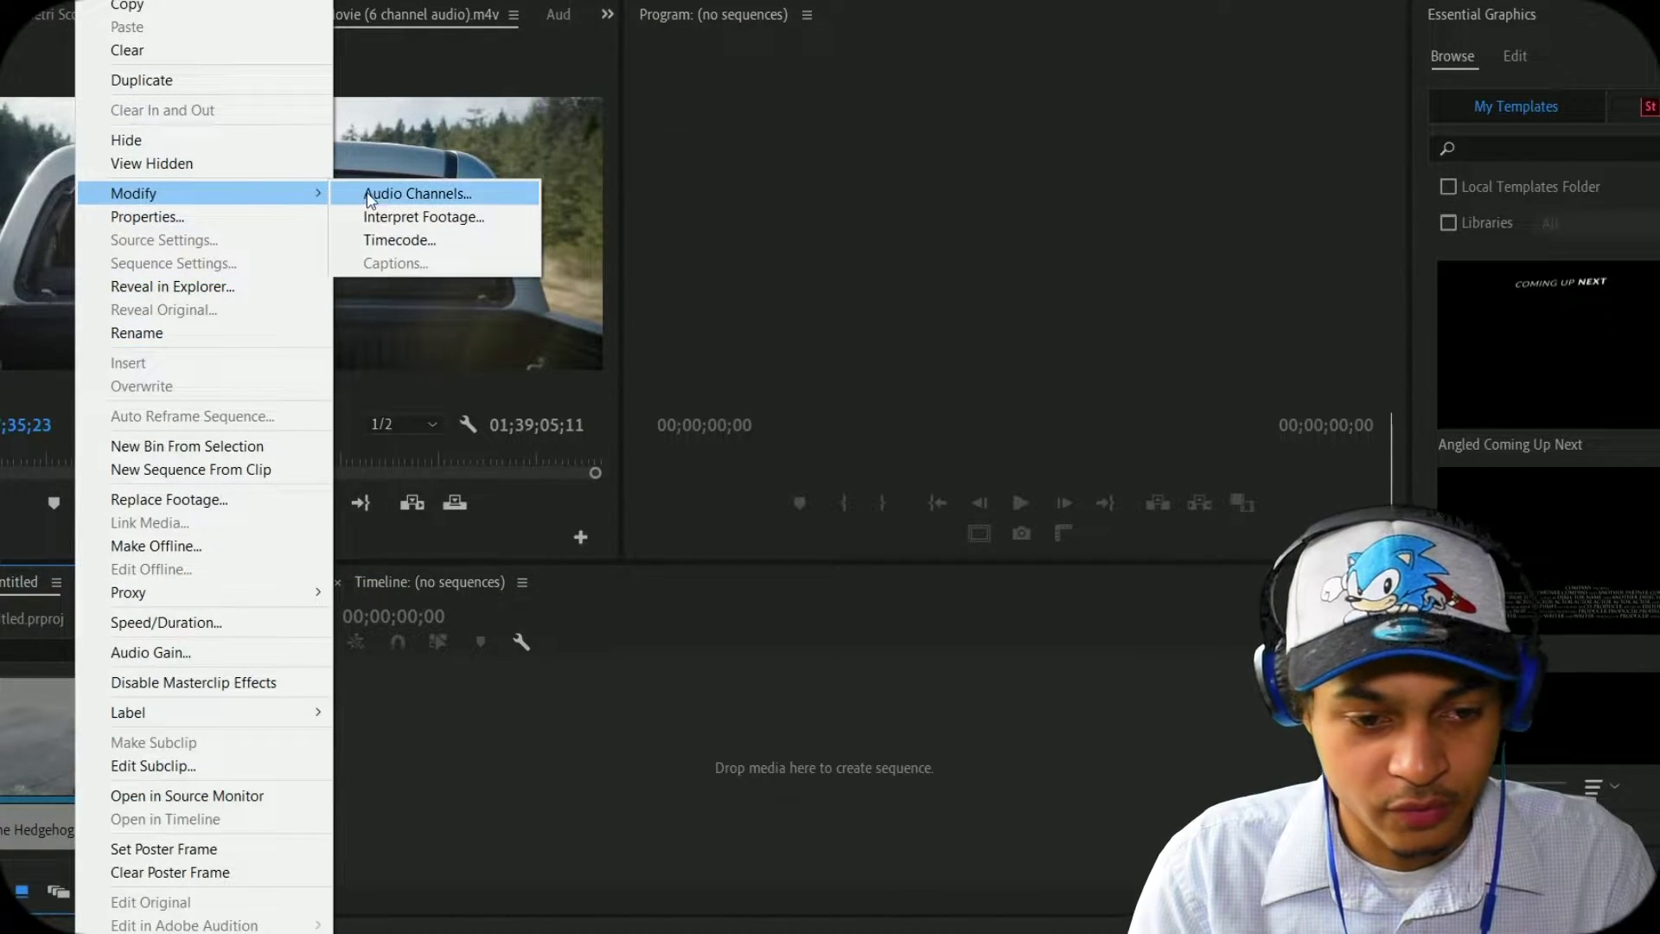
click(402, 193)
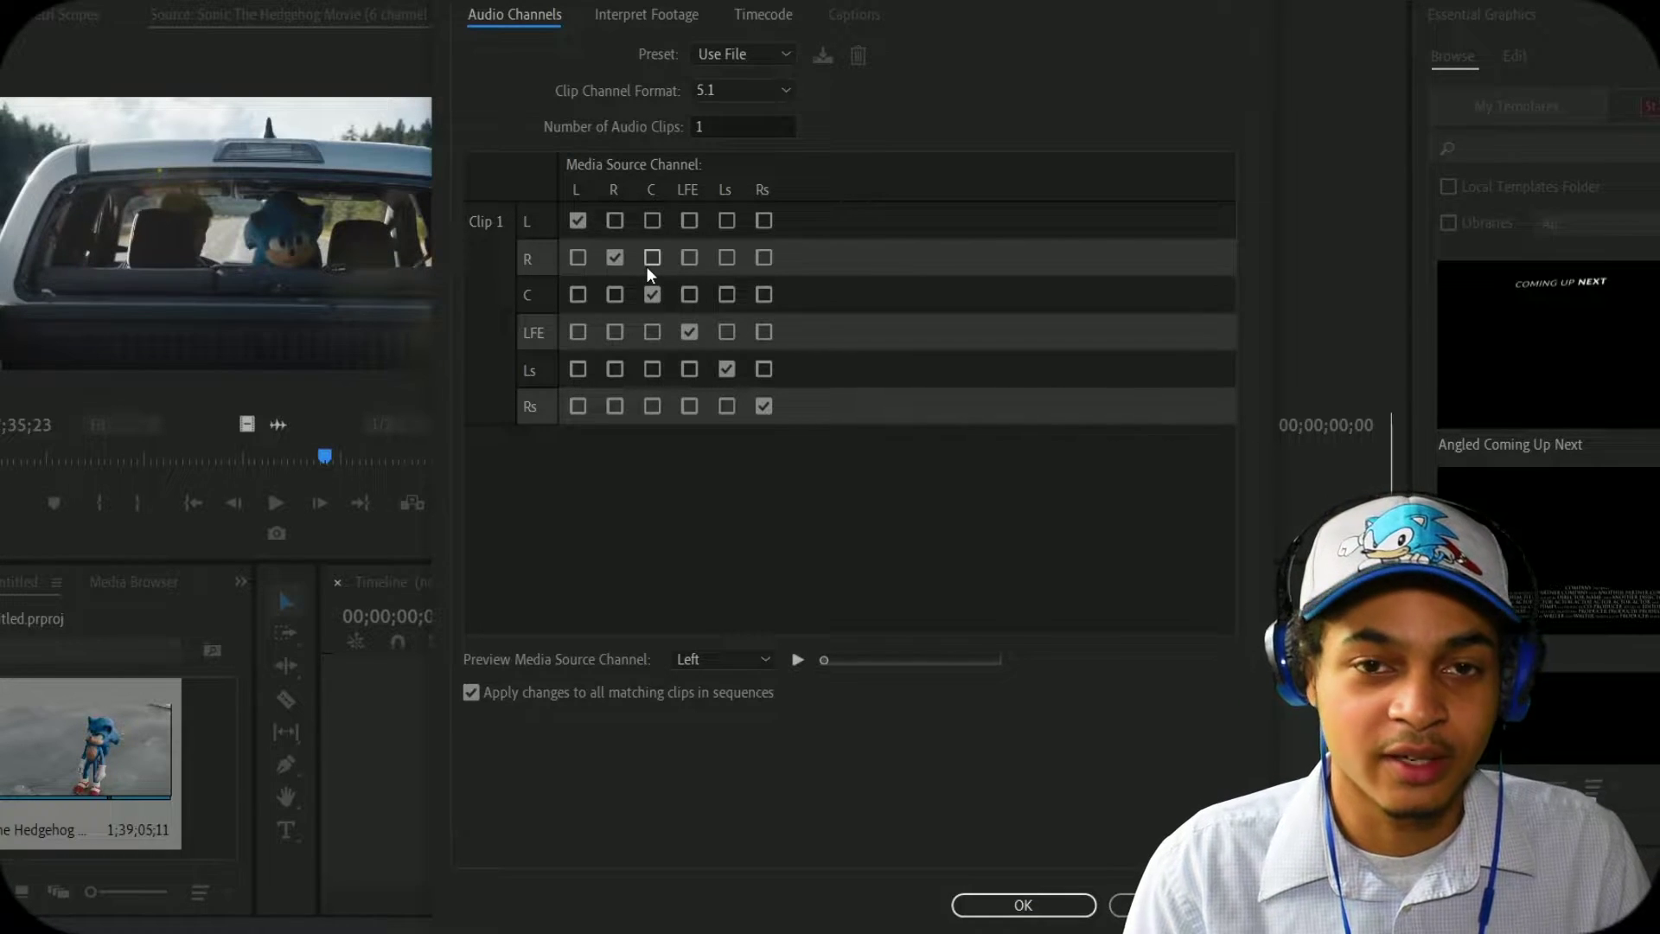
click(781, 91)
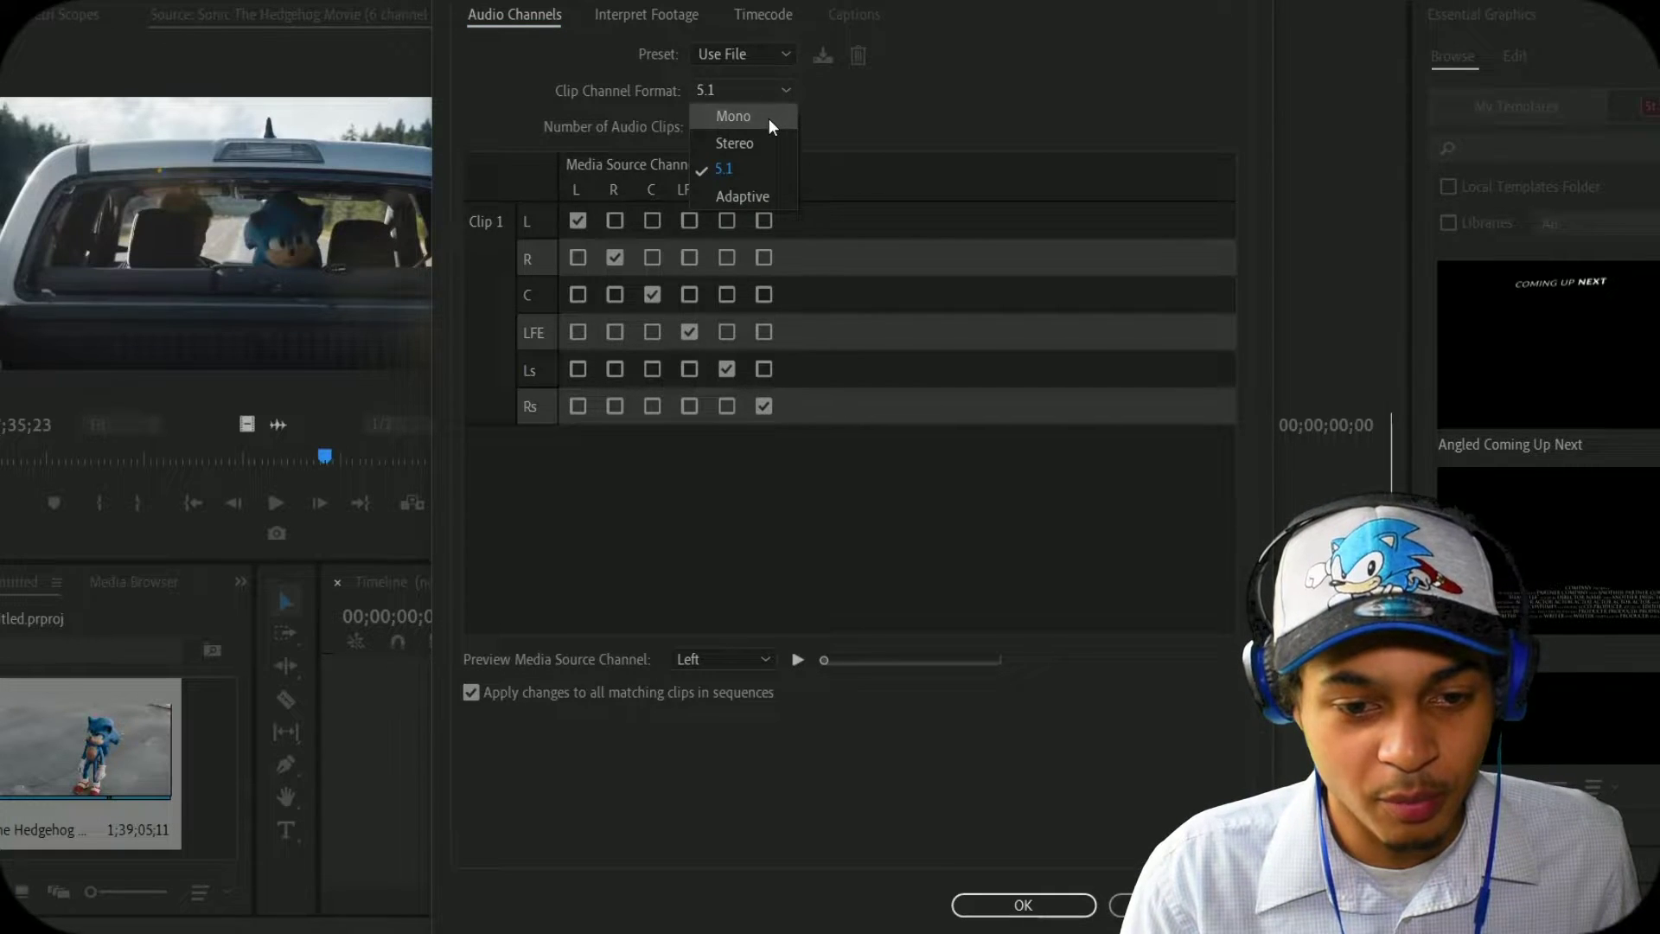
click(769, 117)
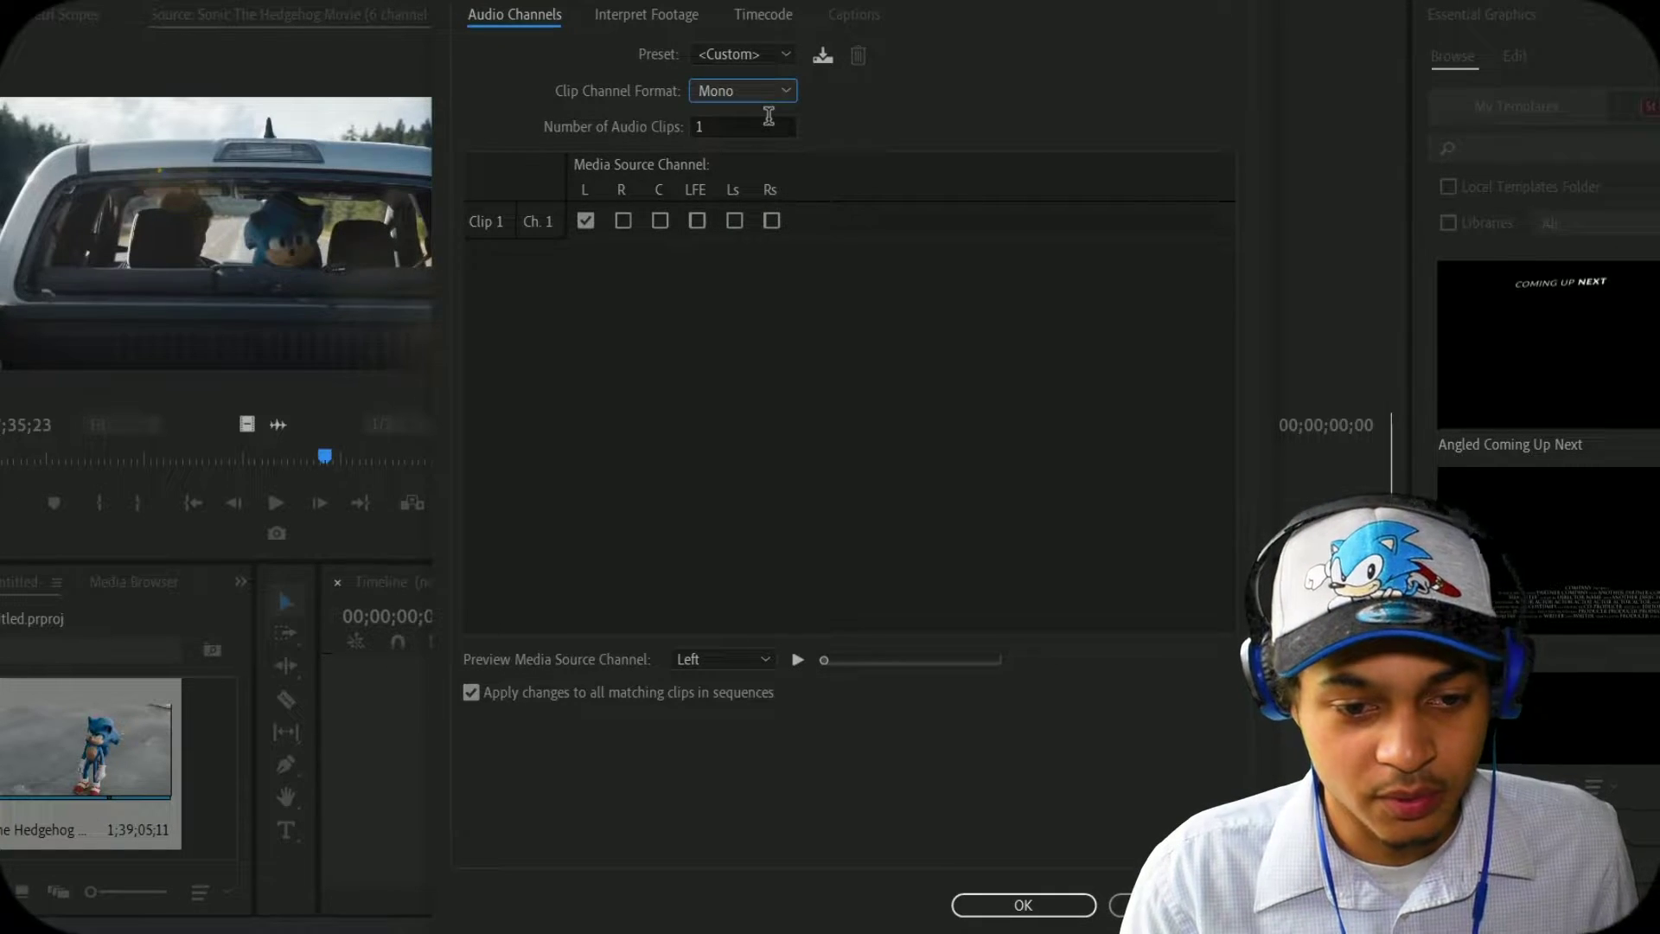
click(662, 222)
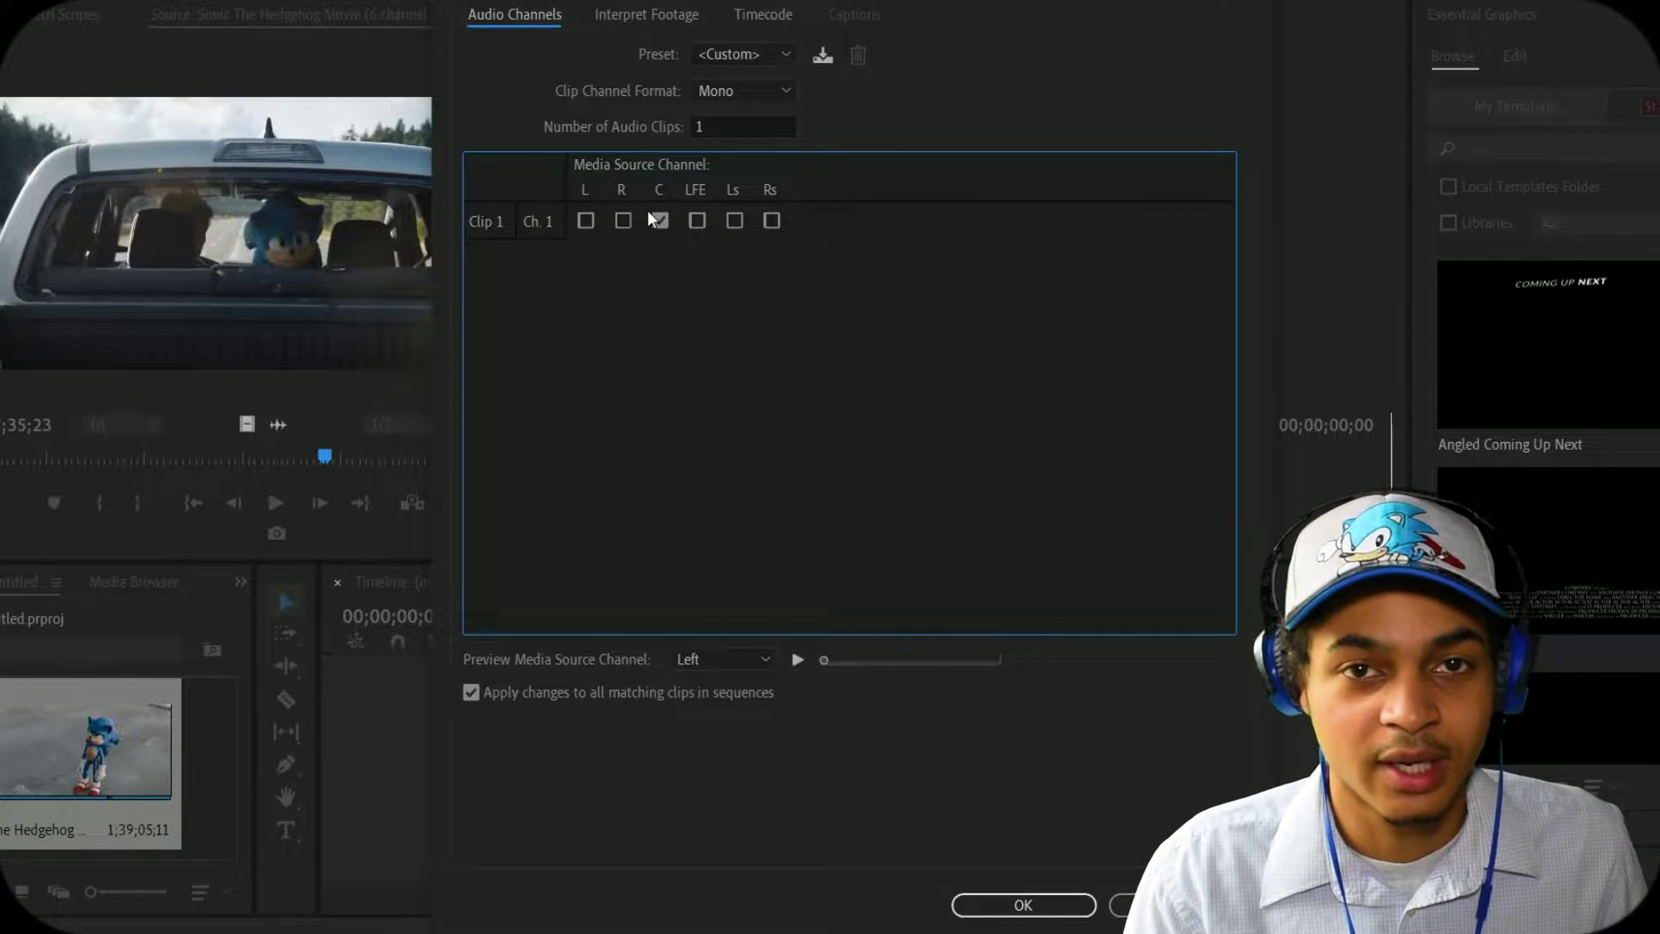
key(Return)
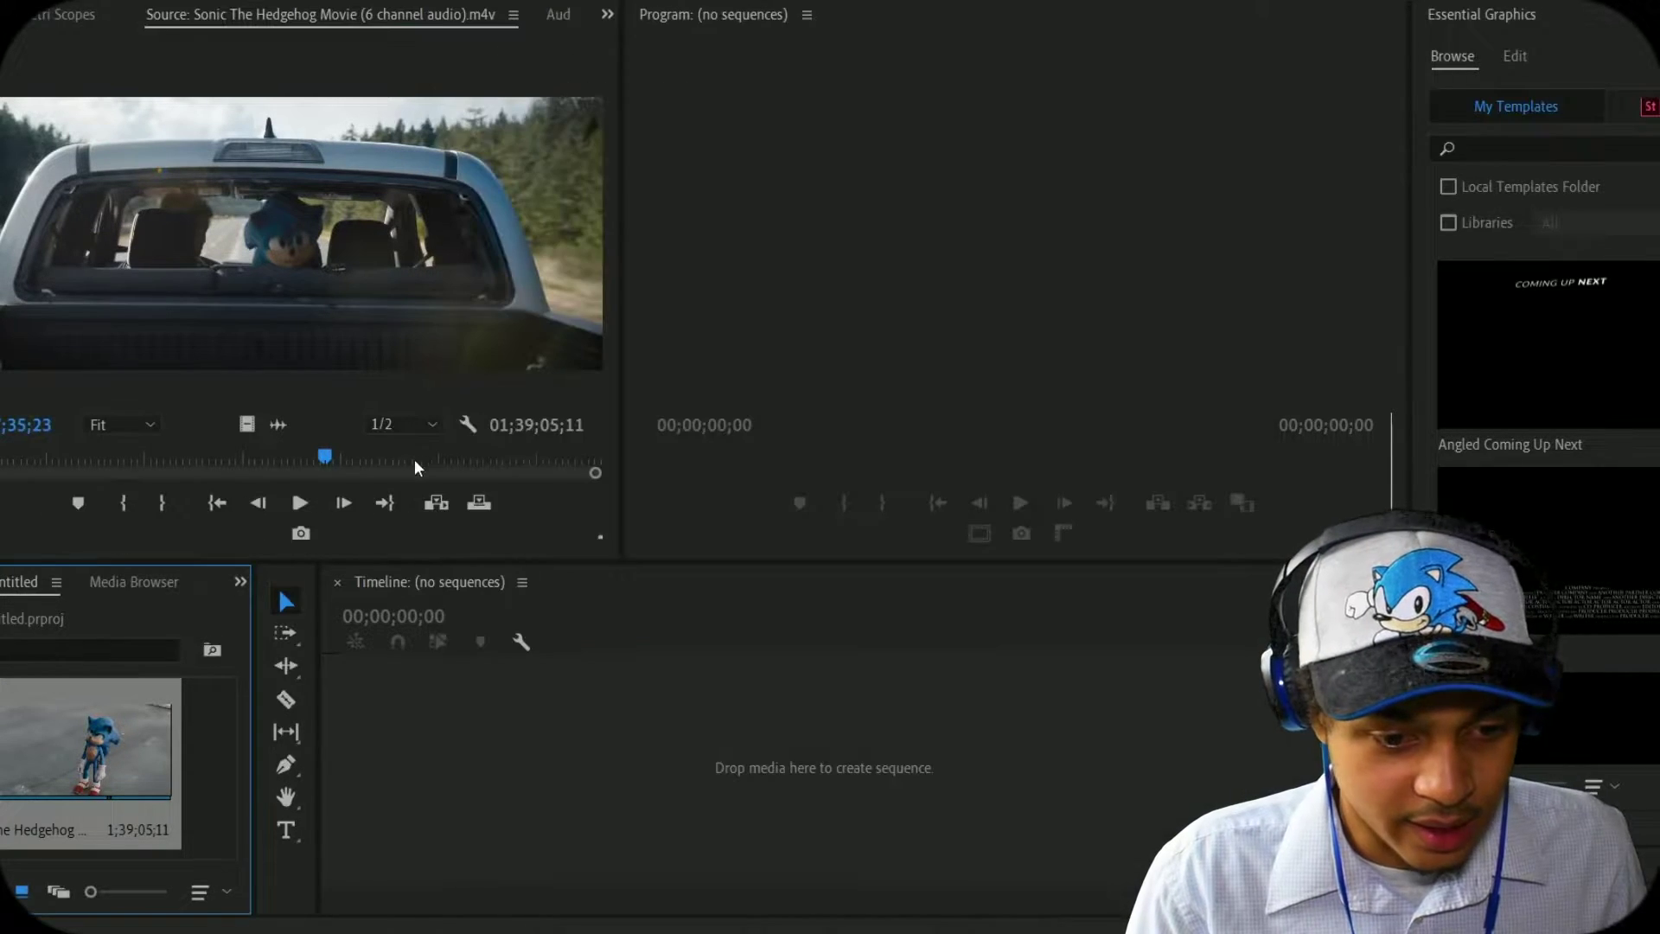
click(302, 502)
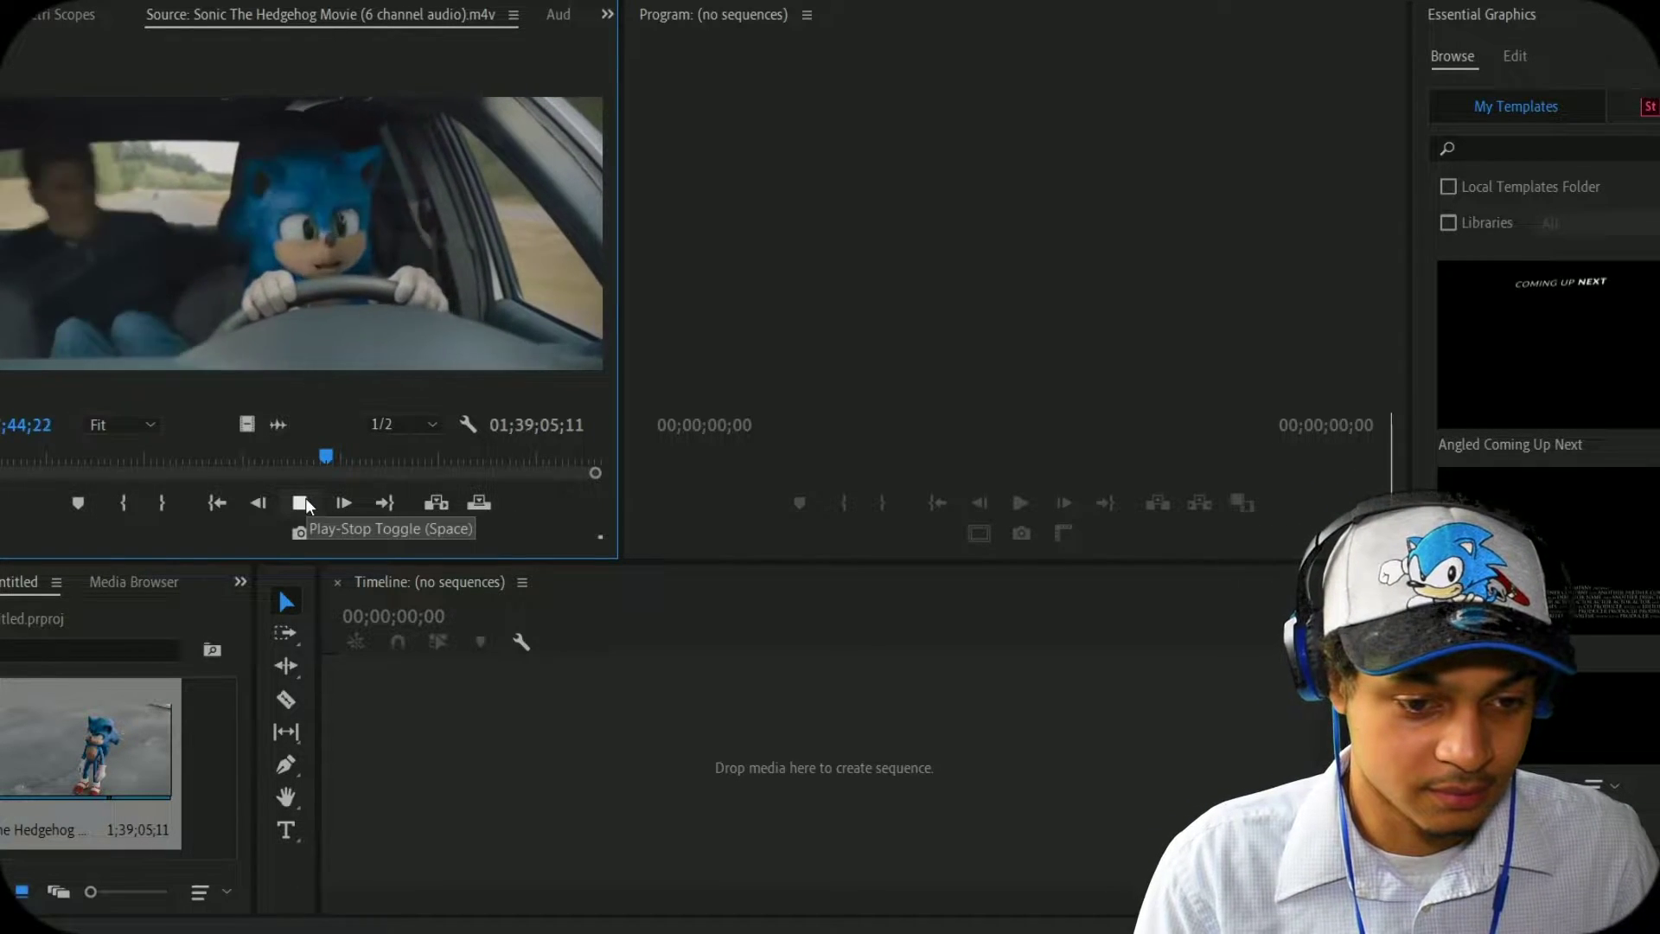
click(306, 503)
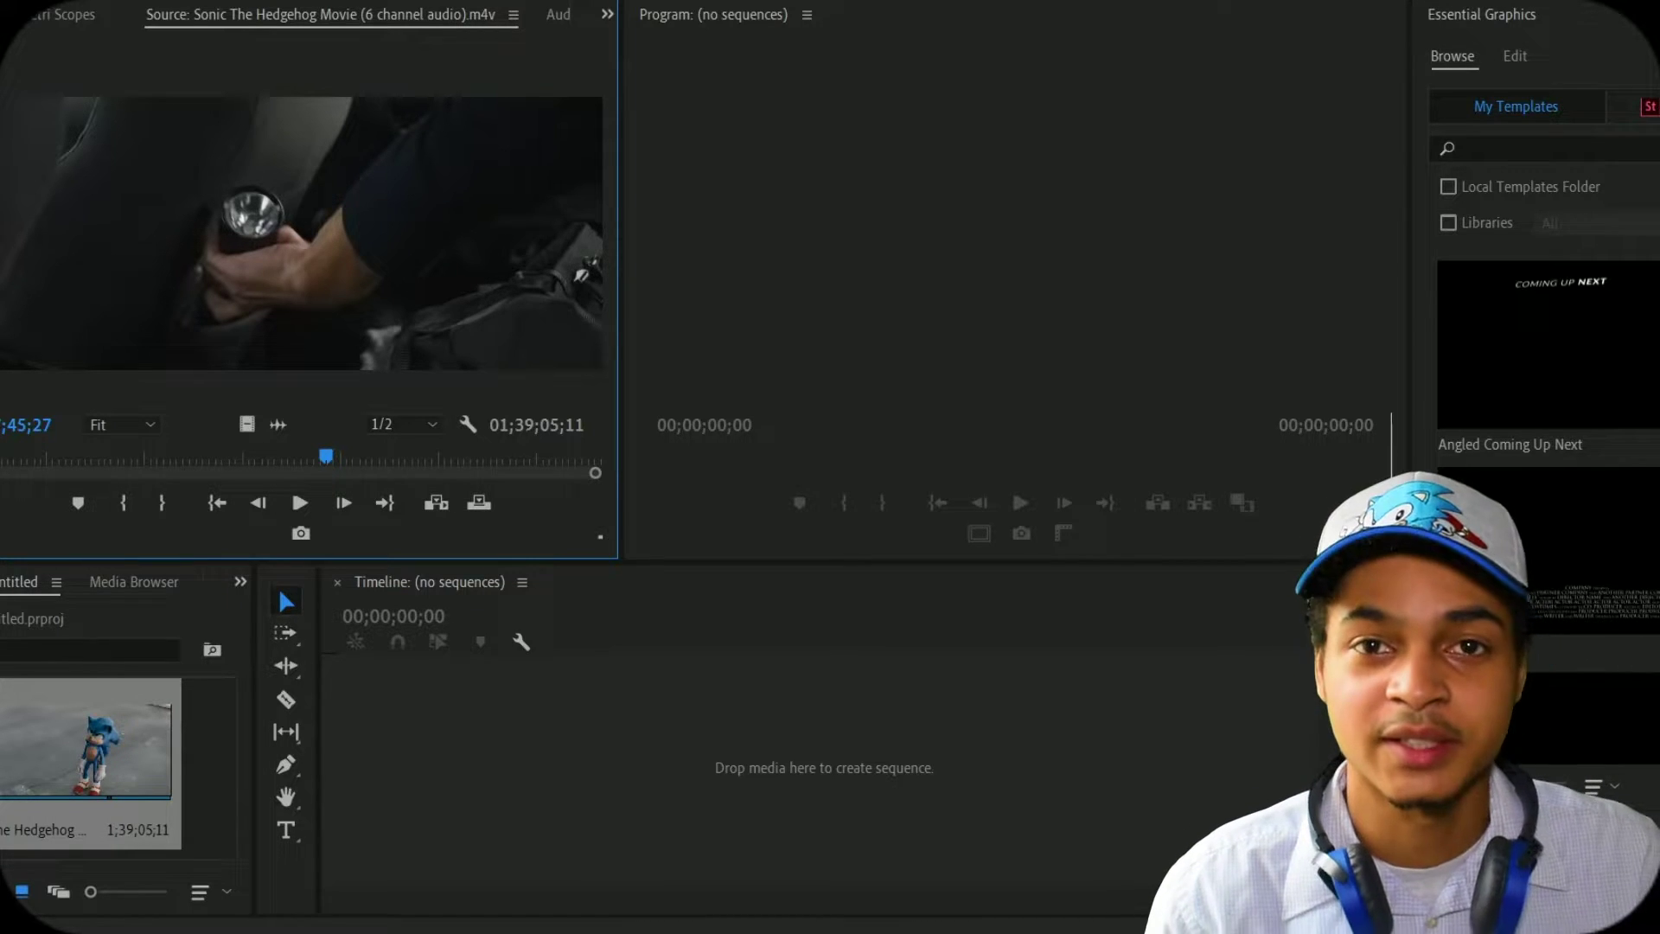
Mark the In point on the aerial forest shot that follows the explosion-style graphics near the movie's end
drag(332, 461, 551, 465)
click(301, 502)
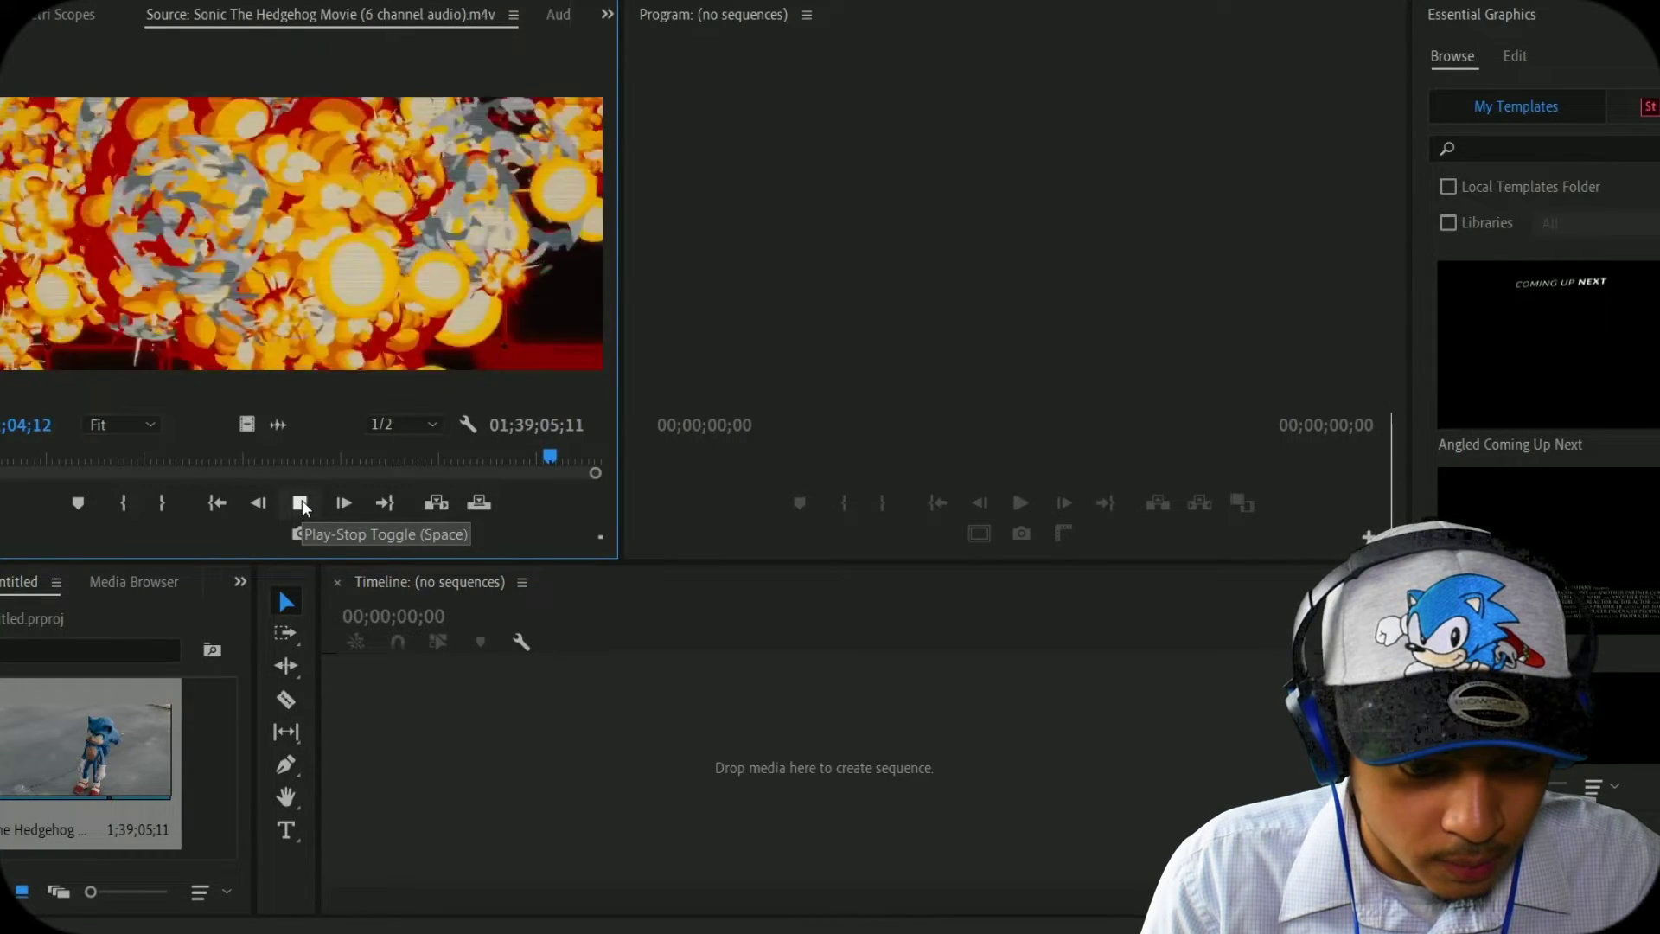
click(301, 503)
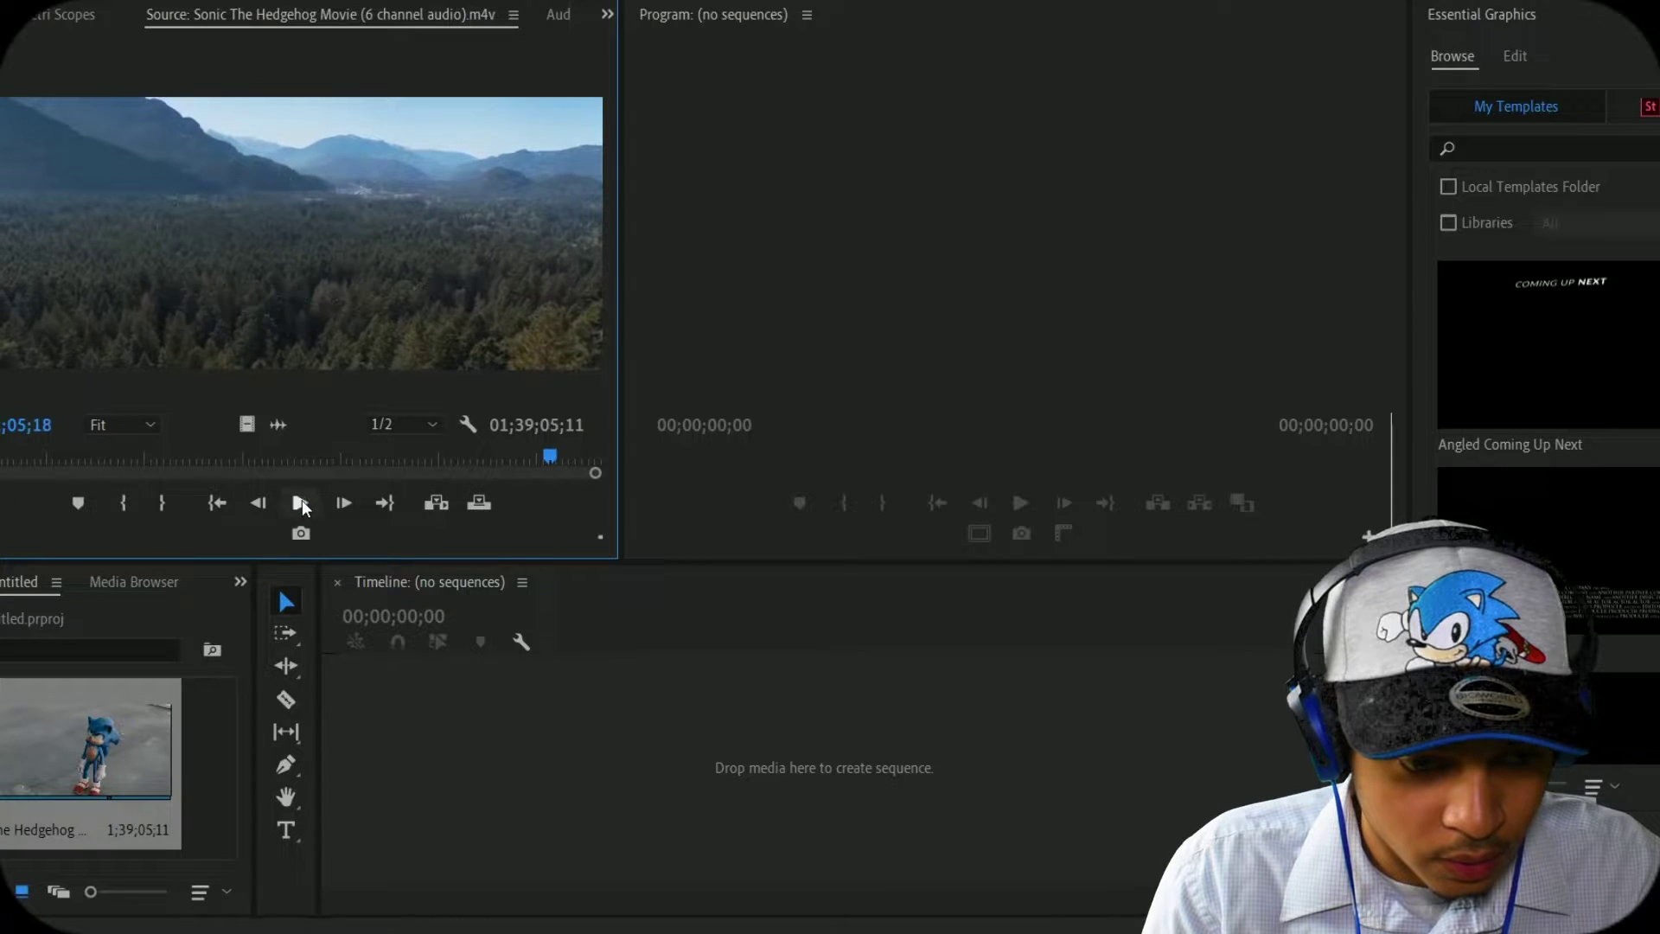
click(124, 504)
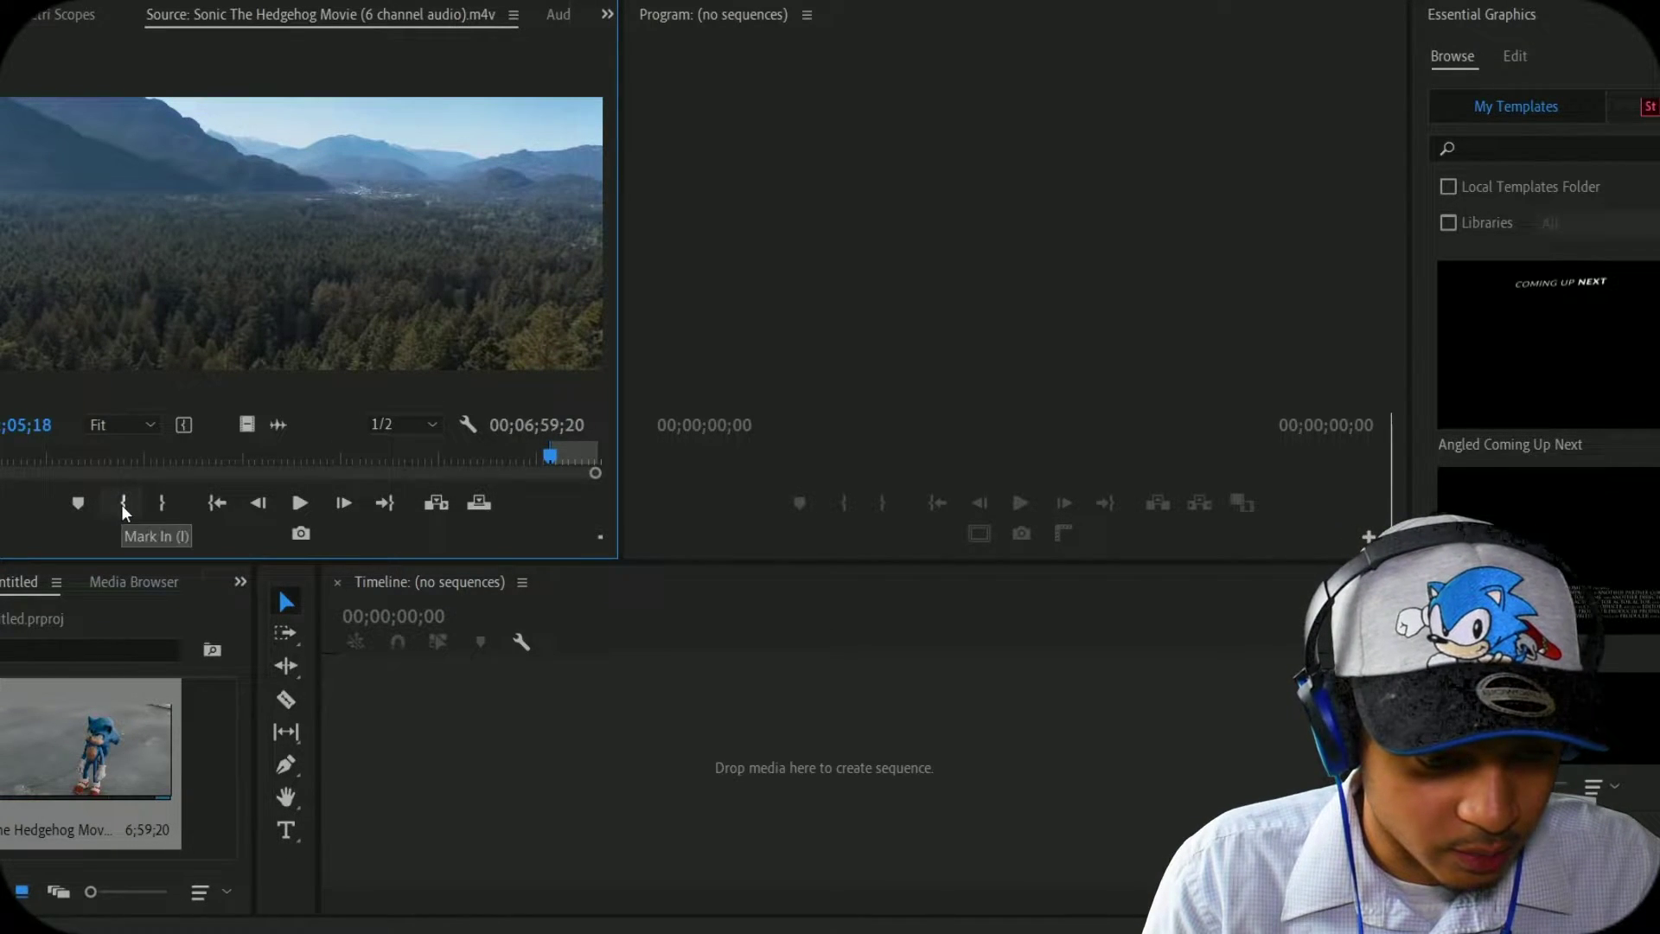
Mark the Out point of the source clip on the last forest frame before the picture cuts to black
drag(553, 465, 553, 464)
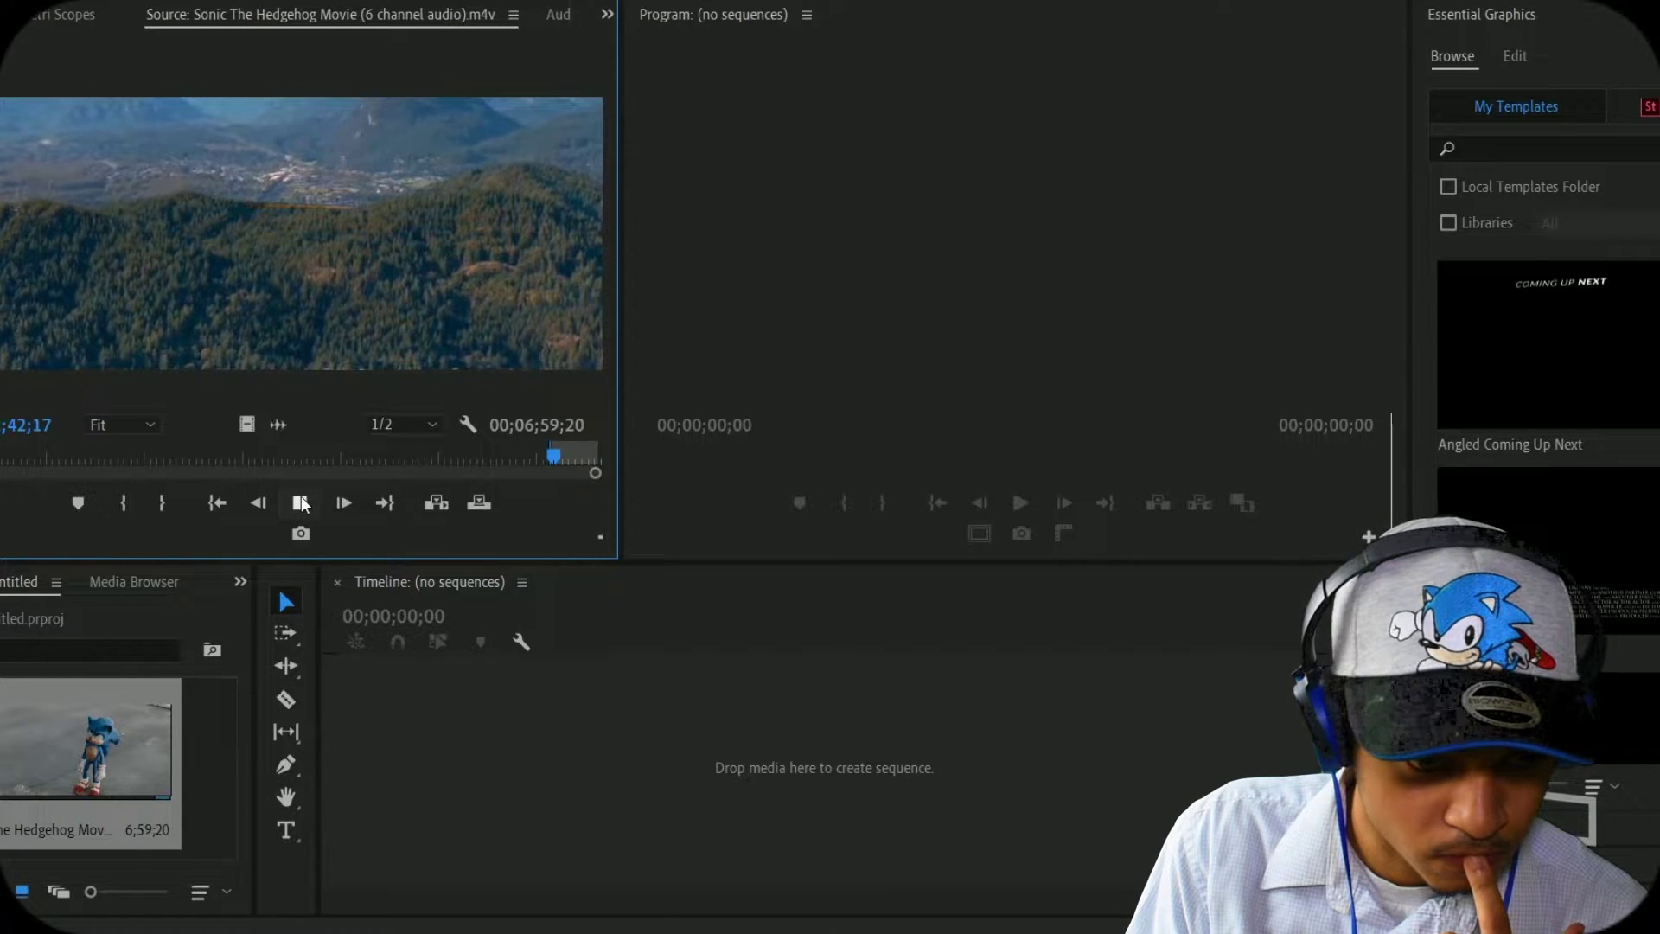
click(301, 503)
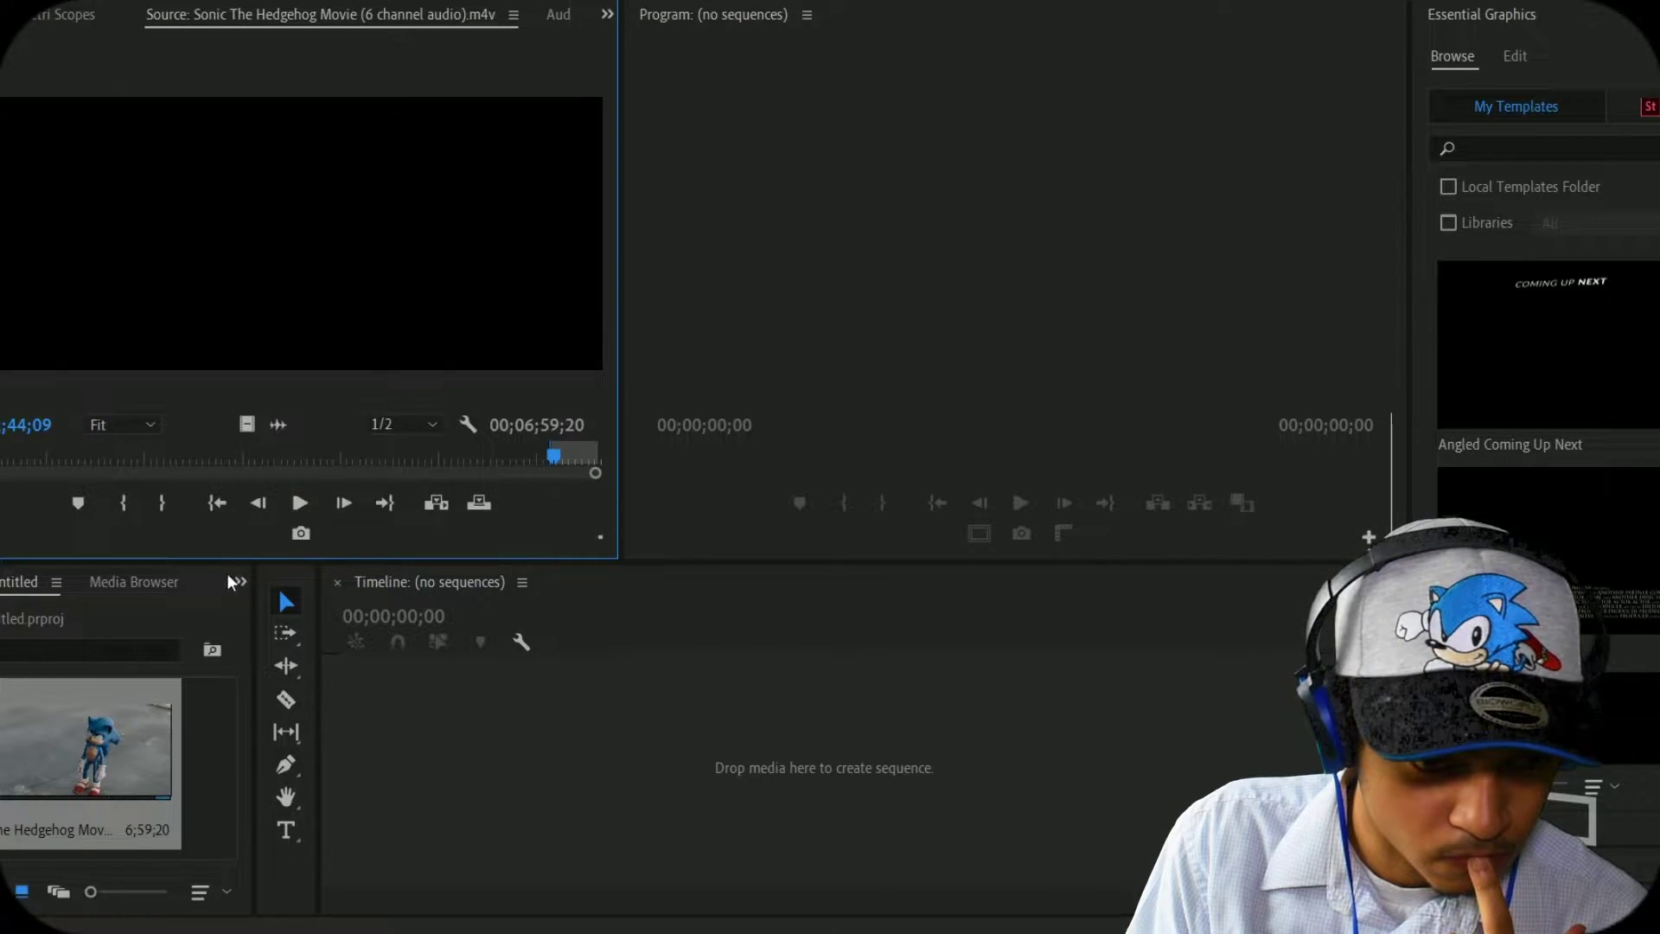
click(256, 503)
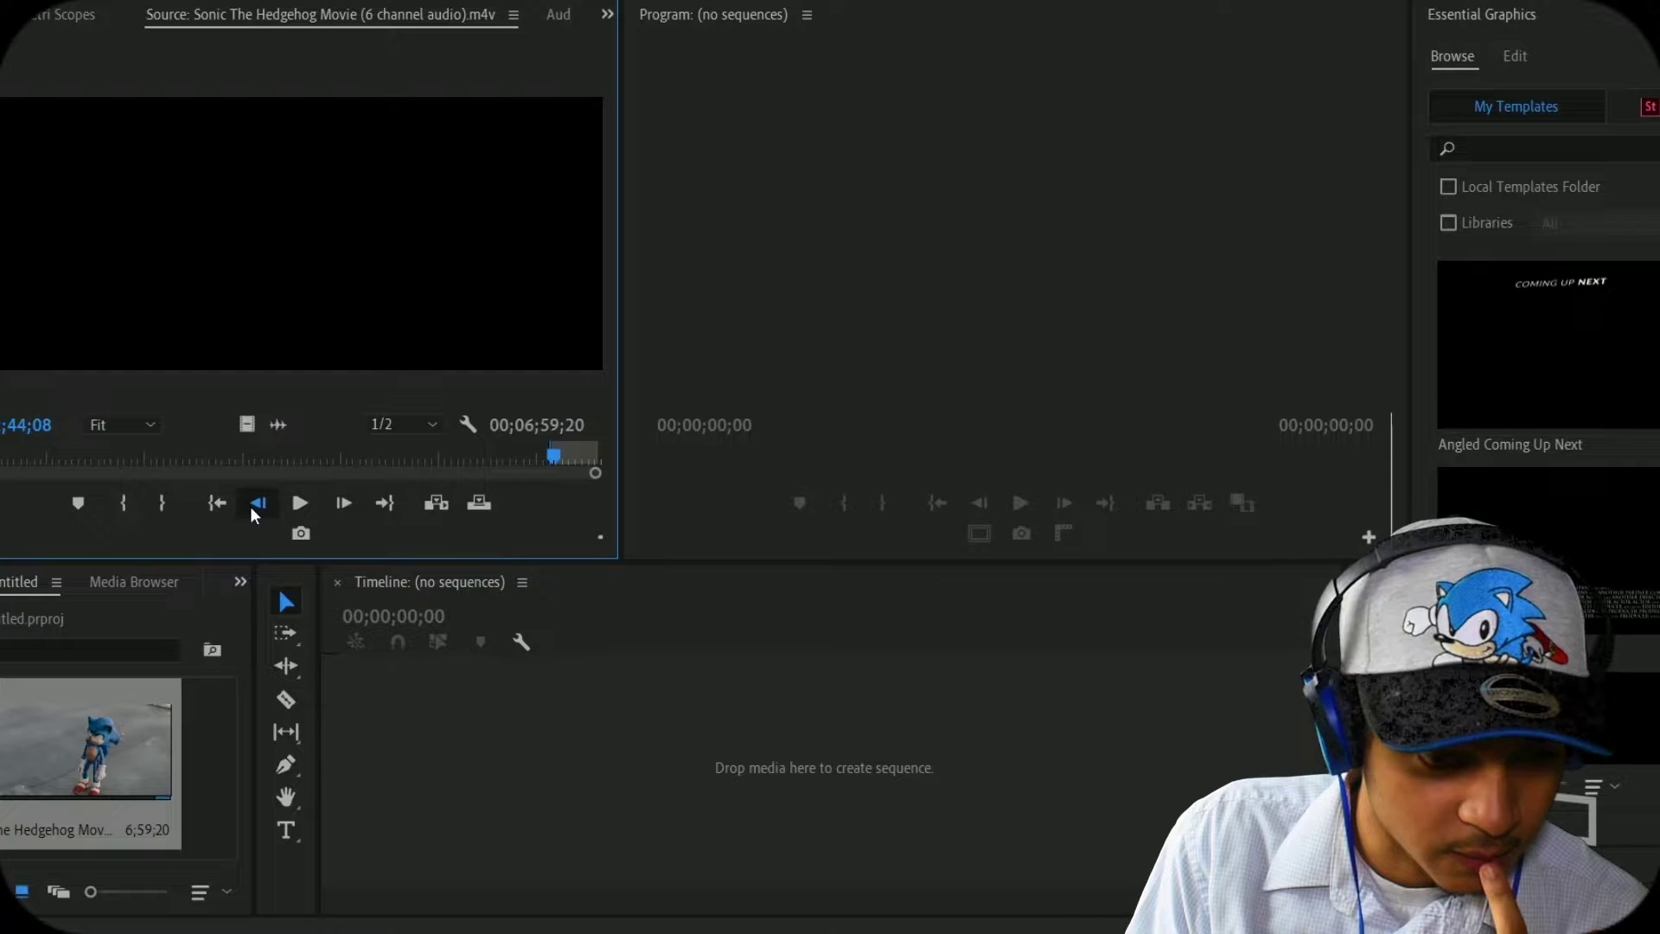
click(257, 503)
click(256, 503)
click(257, 503)
click(341, 501)
click(342, 501)
click(257, 503)
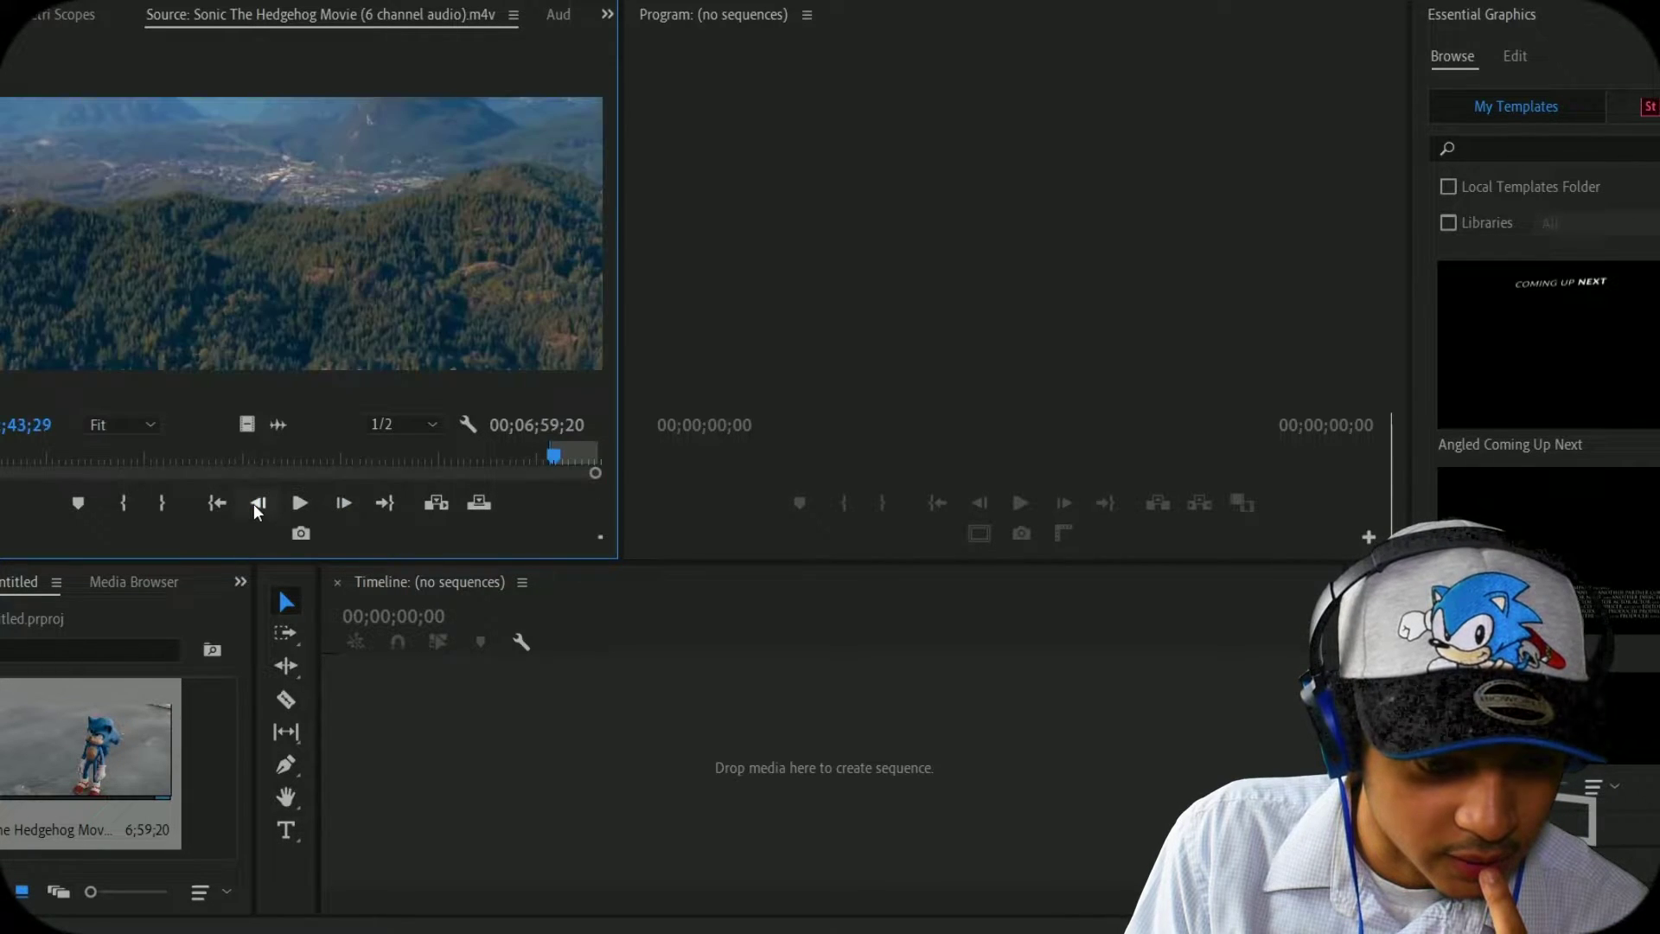
click(161, 504)
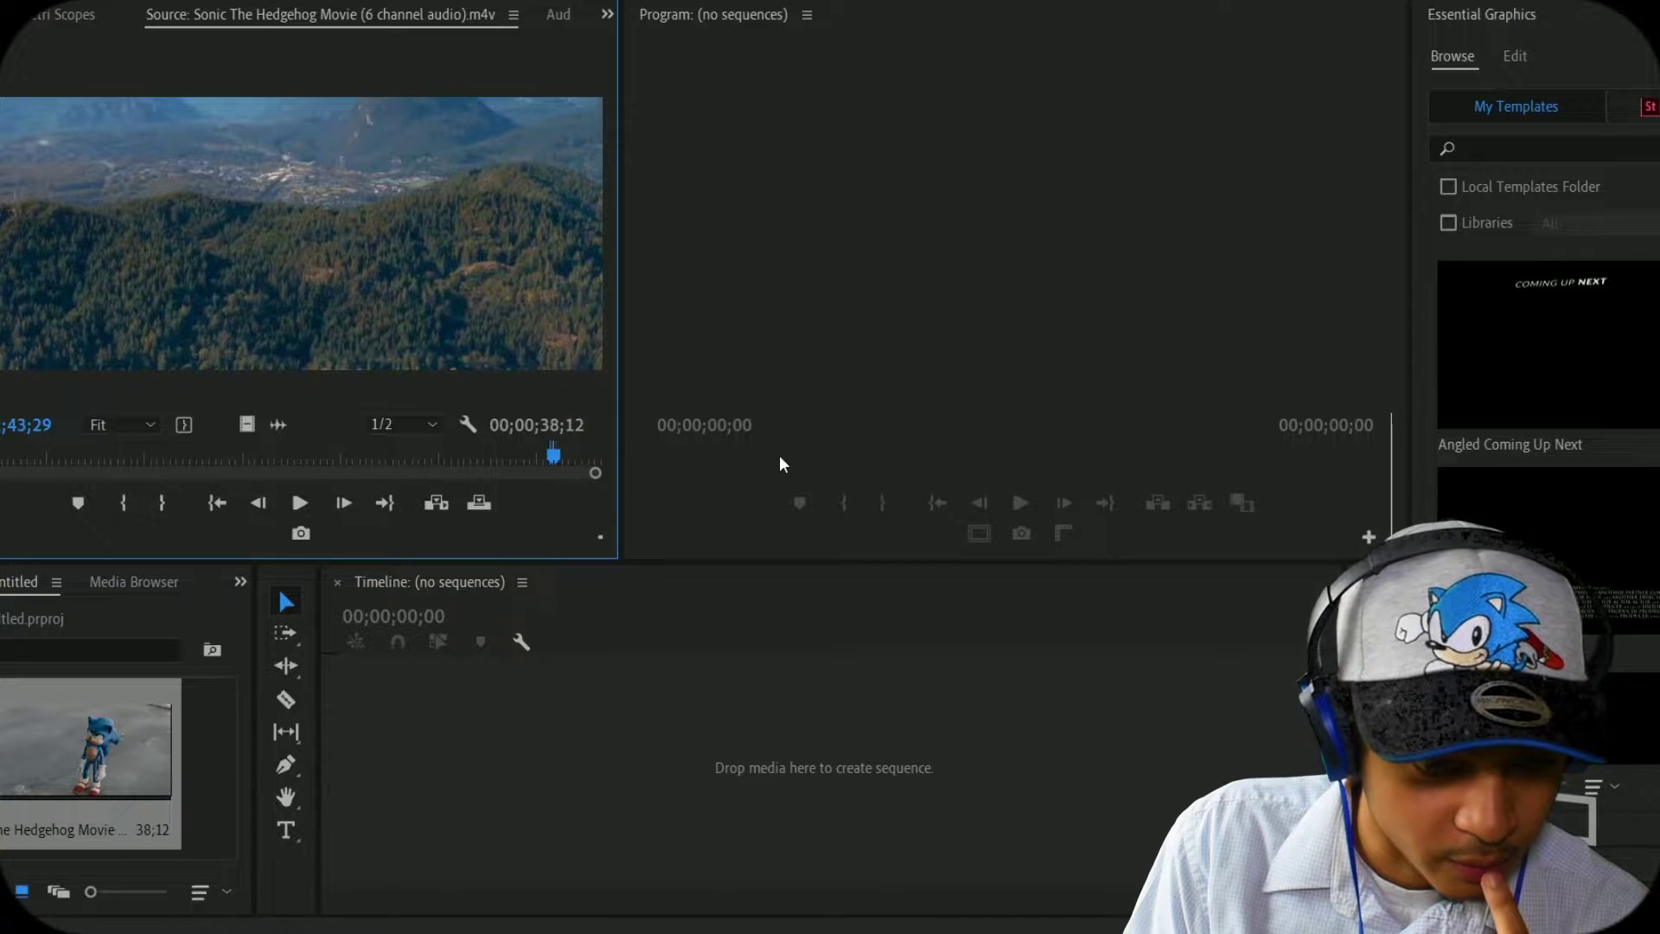
Create a sequence from the marked movie range and return the playhead to its start
drag(340, 294, 489, 785)
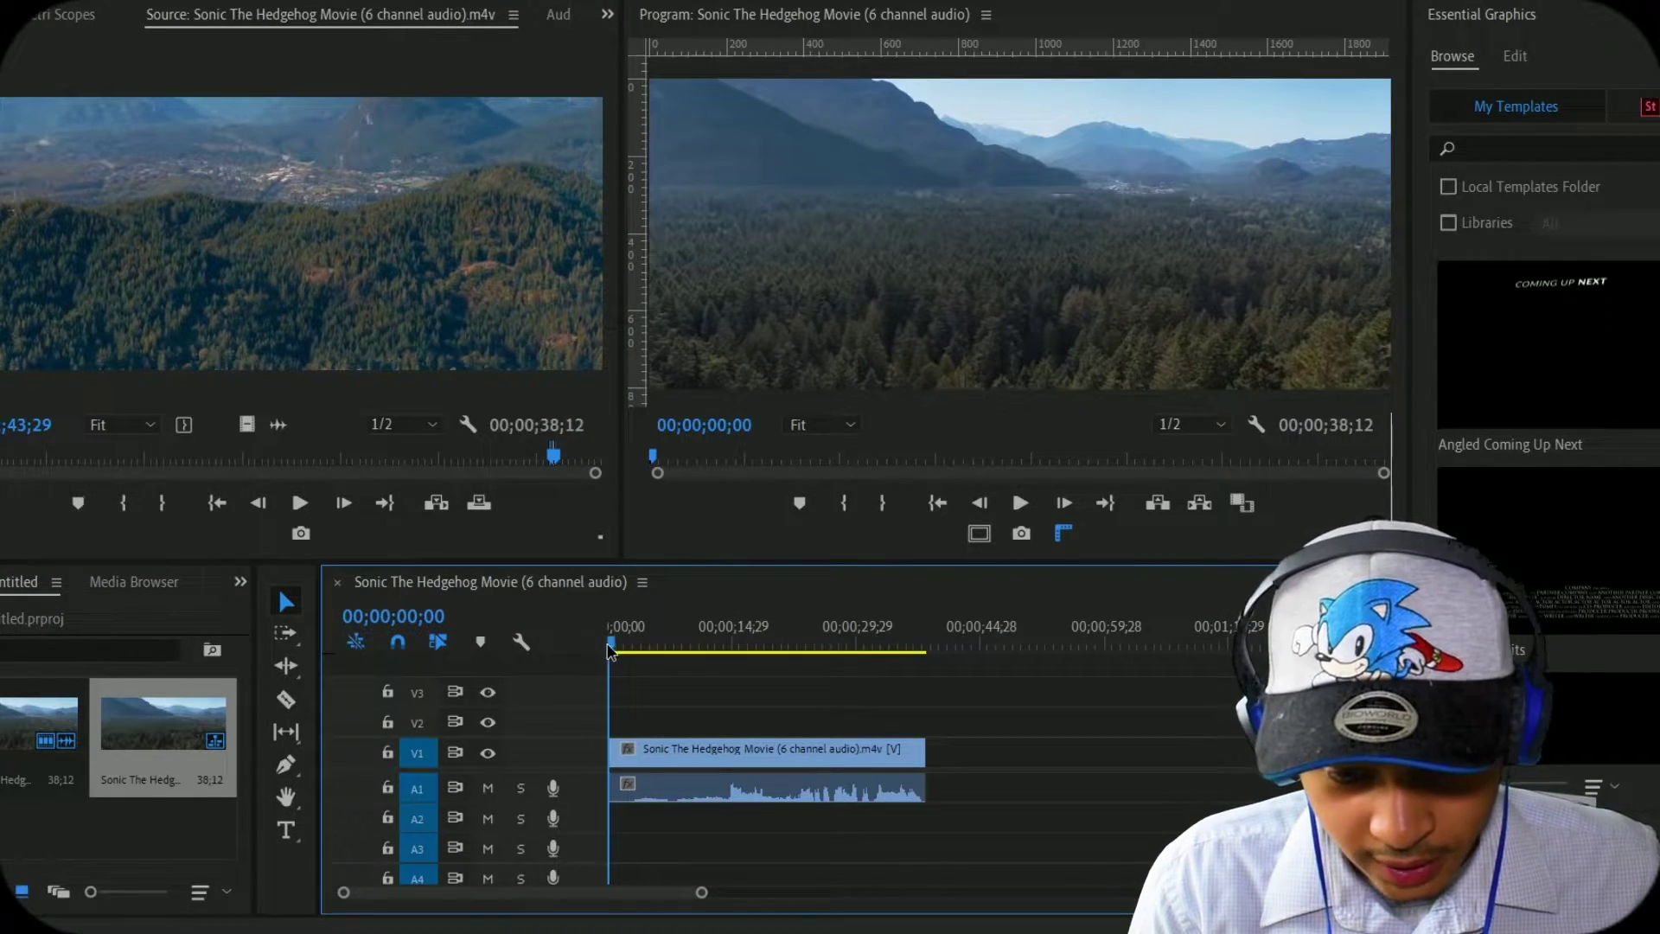
mouse_move(615, 641)
mouse_down()
mouse_move(891, 638)
mouse_move(593, 632)
mouse_up()
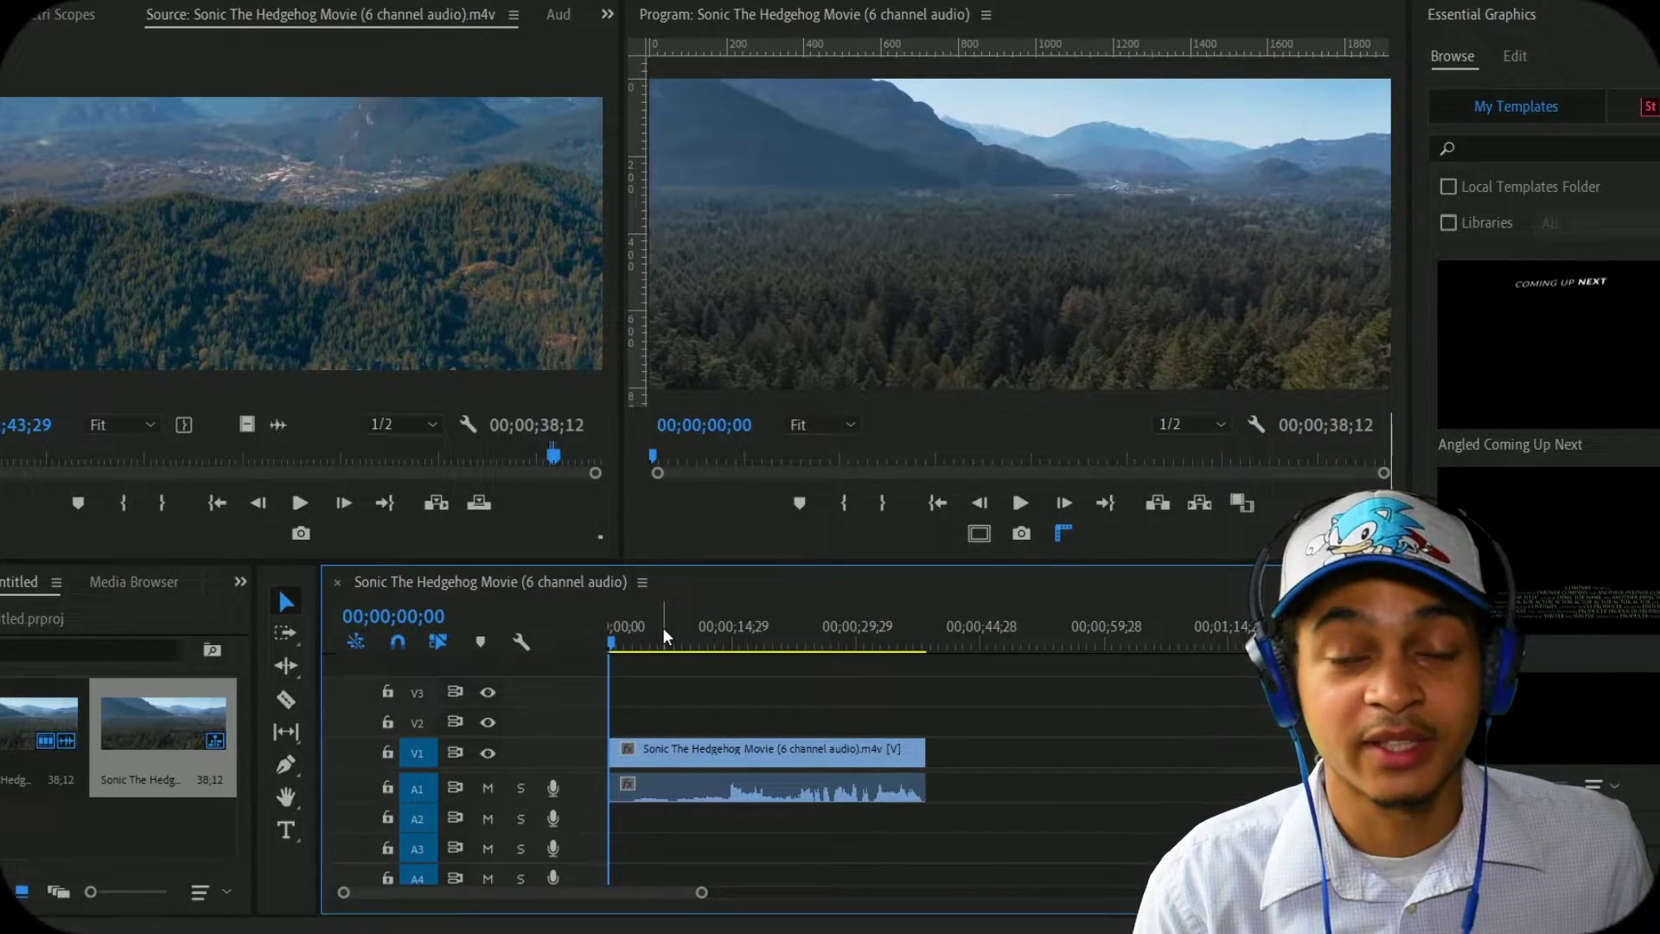
Add the music file to audio track A2 and move it to start at 00;00;17;19, during the ring portal shot
drag(2, 782, 929, 816)
click(702, 646)
drag(707, 656, 762, 664)
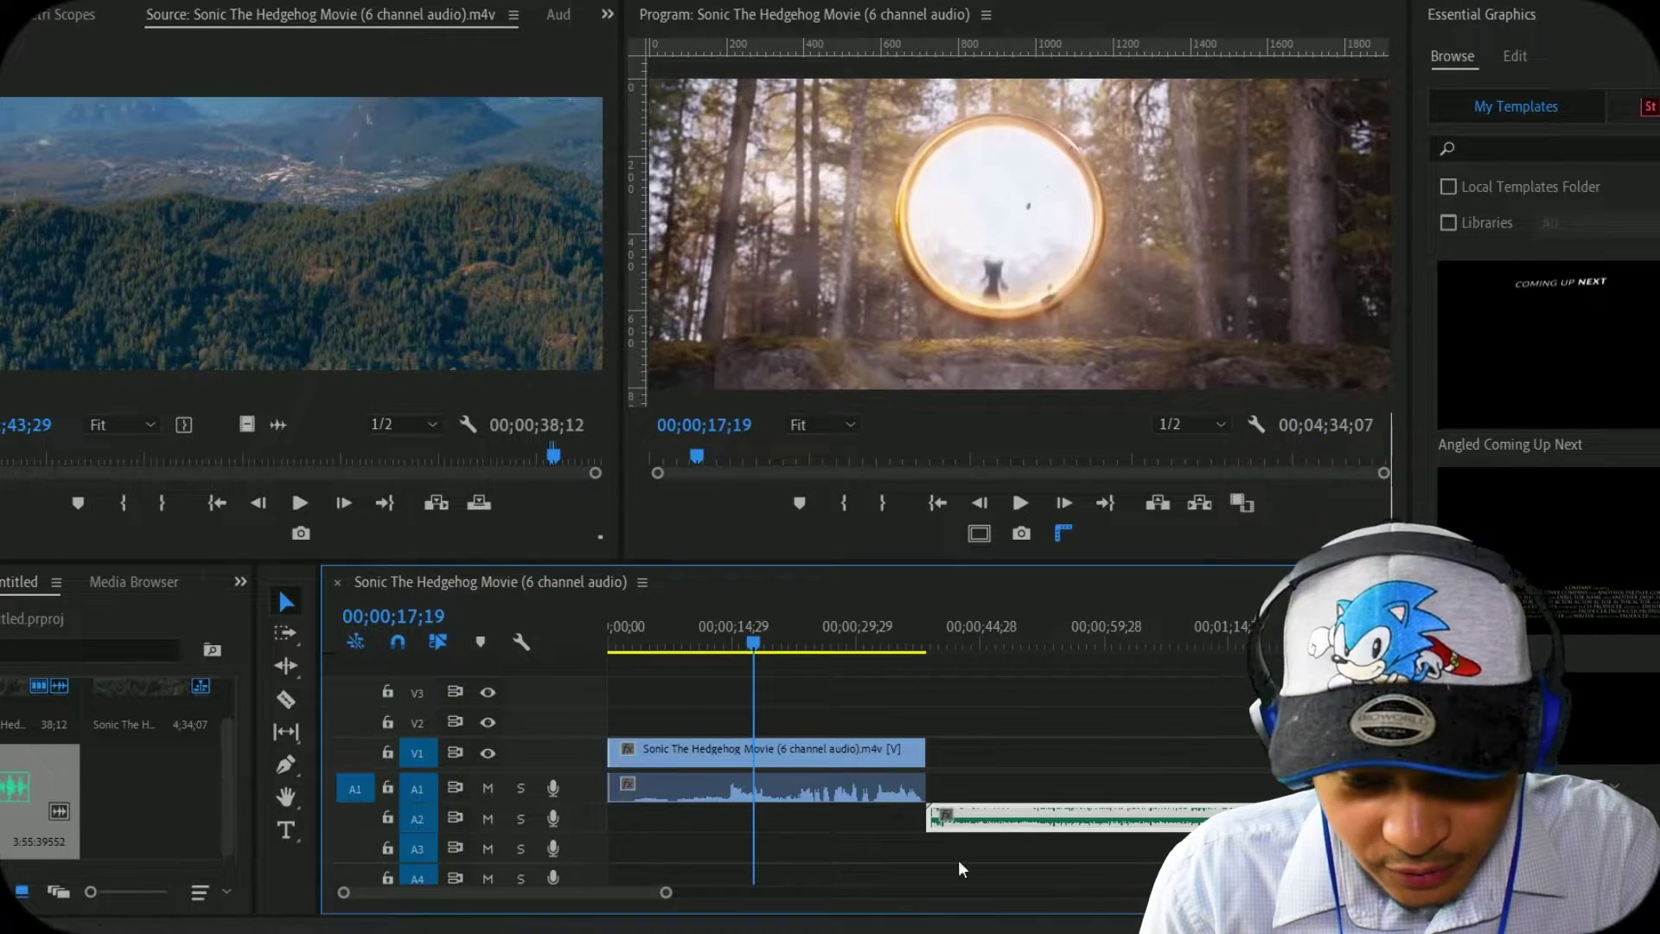
drag(1014, 821, 845, 833)
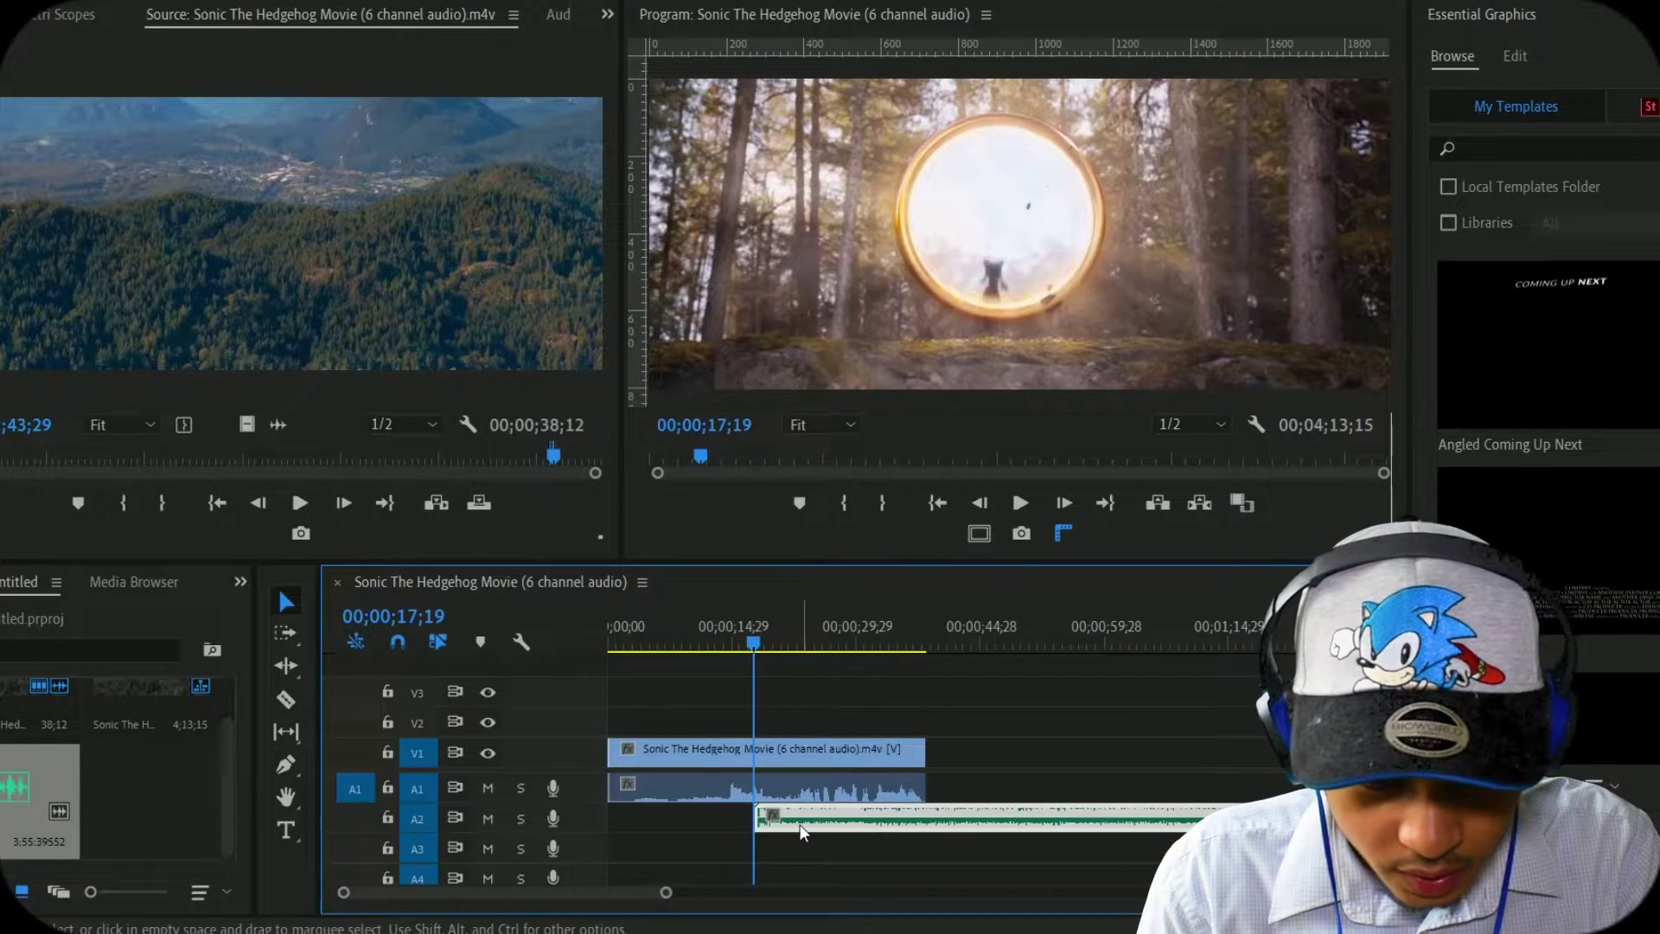
Enlarge audio track A2 to show the music clip's waveform and volume line
drag(576, 832, 580, 871)
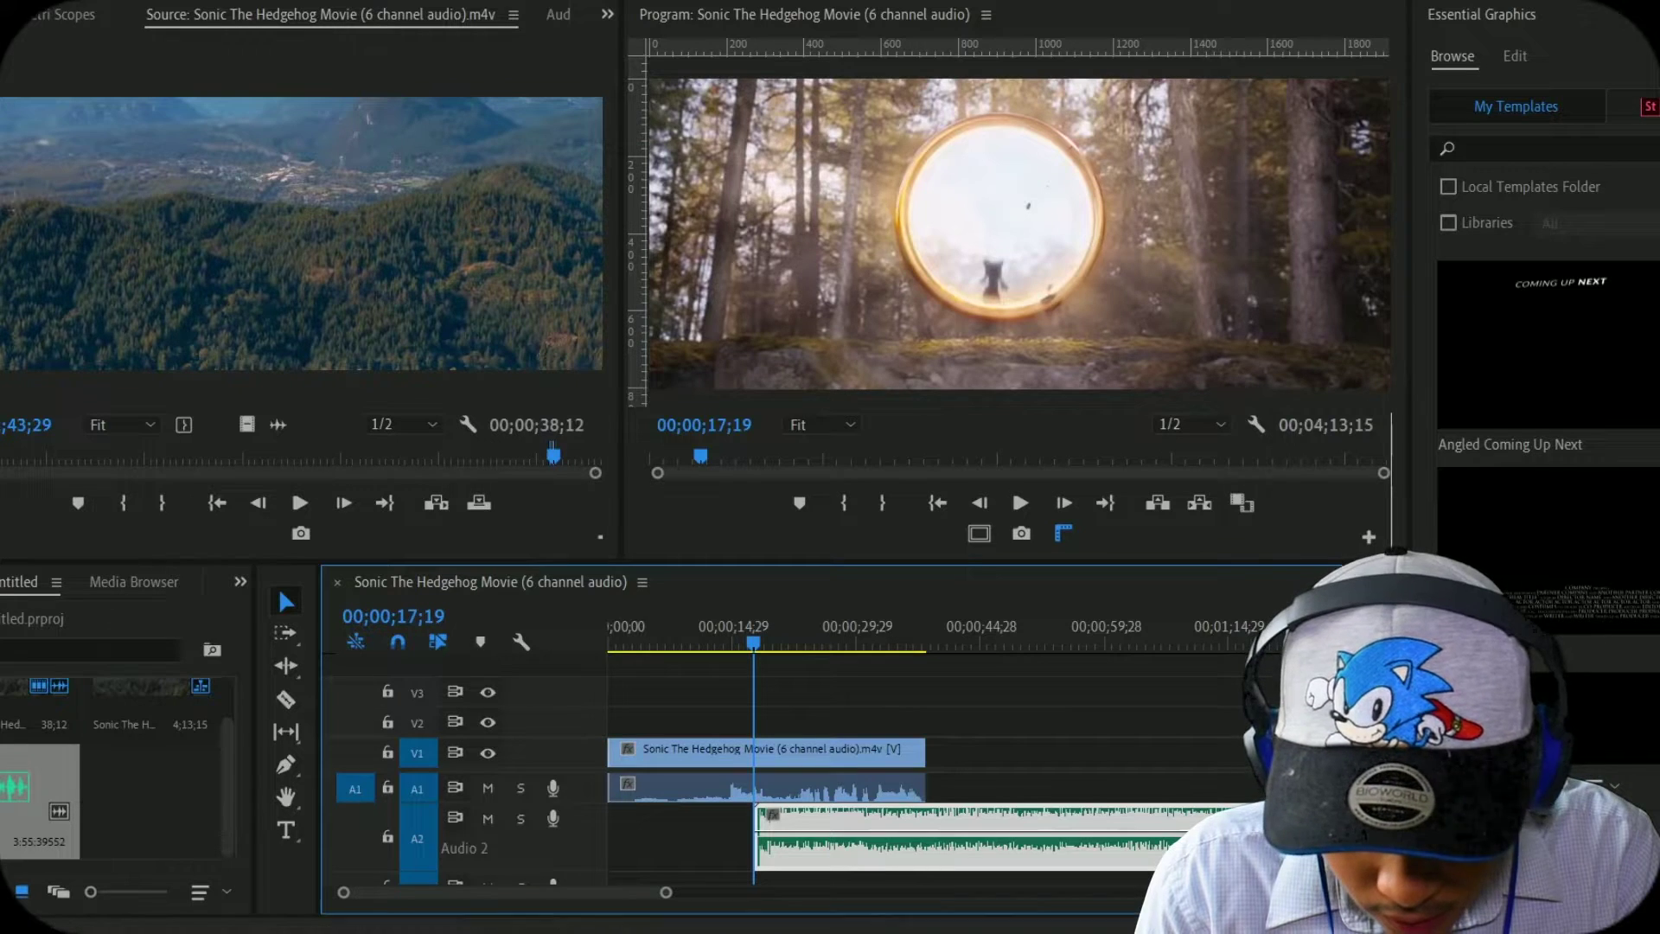
scroll(770, 827, down, 1)
scroll(630, 866, up, 1)
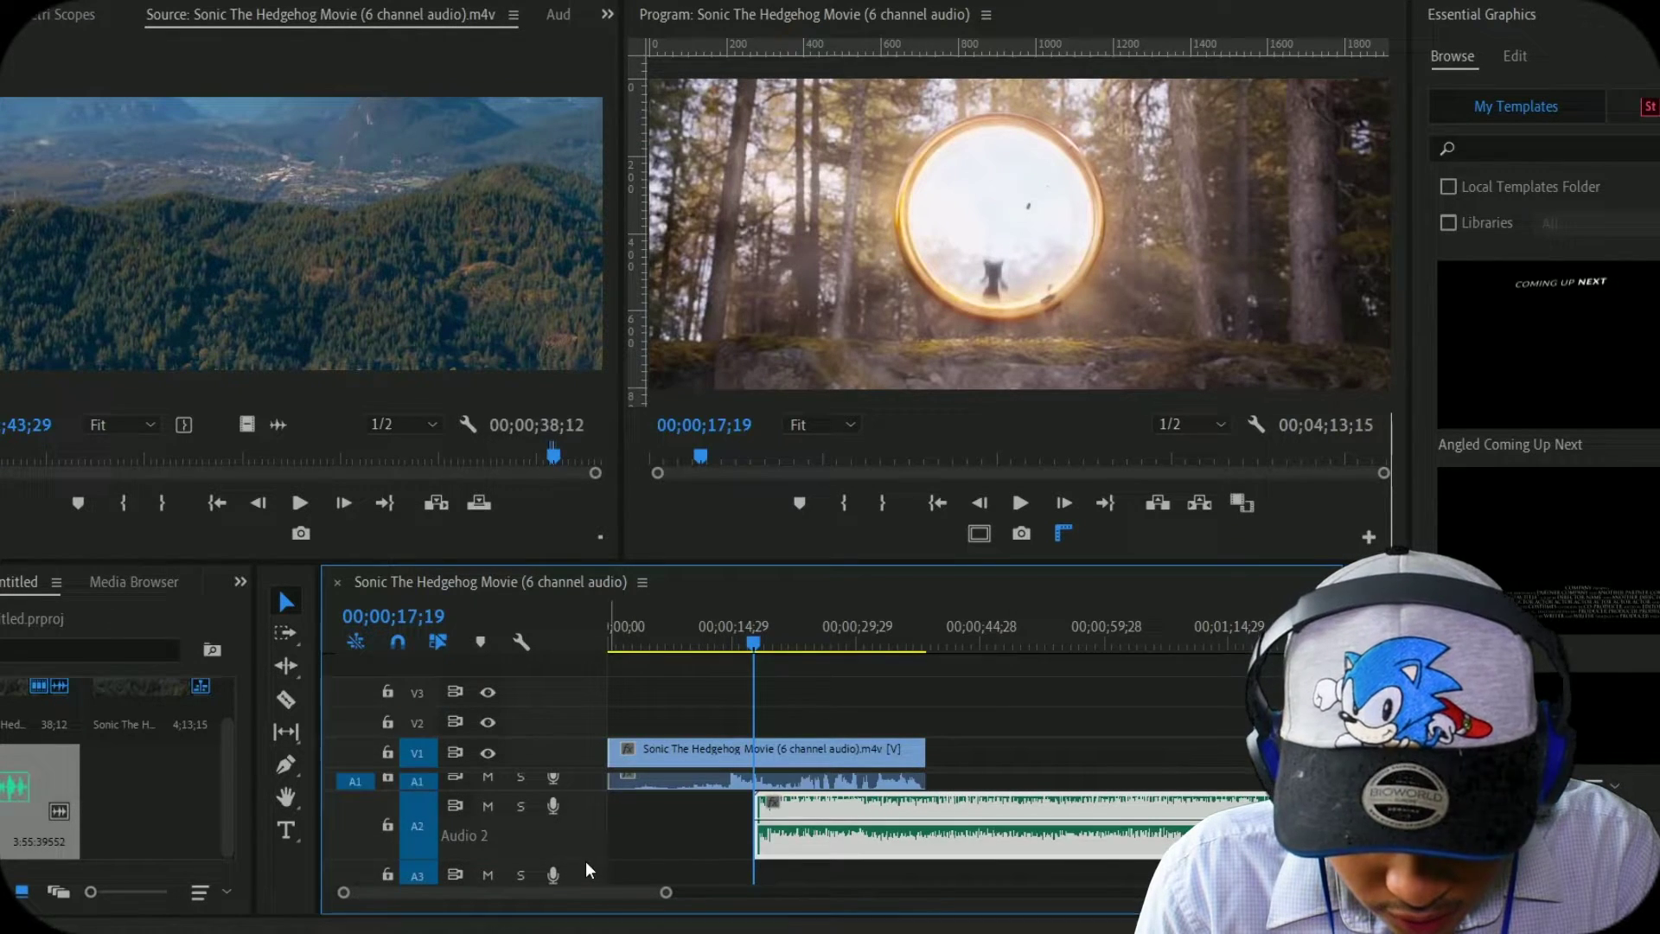
drag(591, 871, 591, 879)
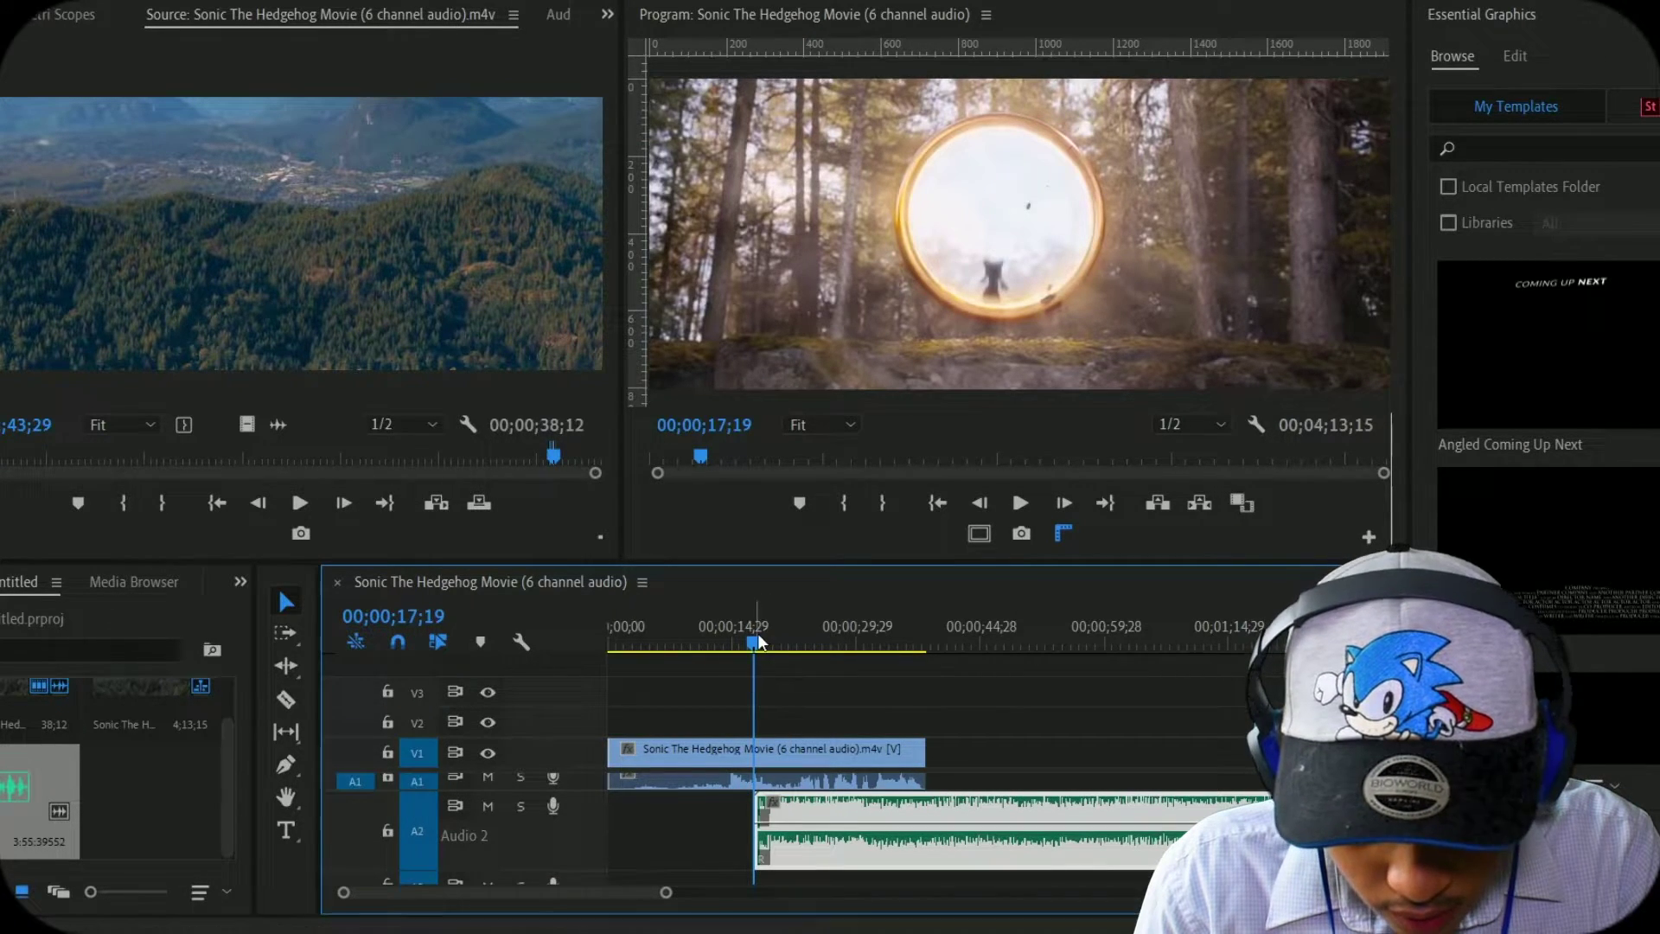
Preview the sequence around the music's entry, lower the music clip's volume slightly on A2, and listen again
drag(755, 644, 728, 645)
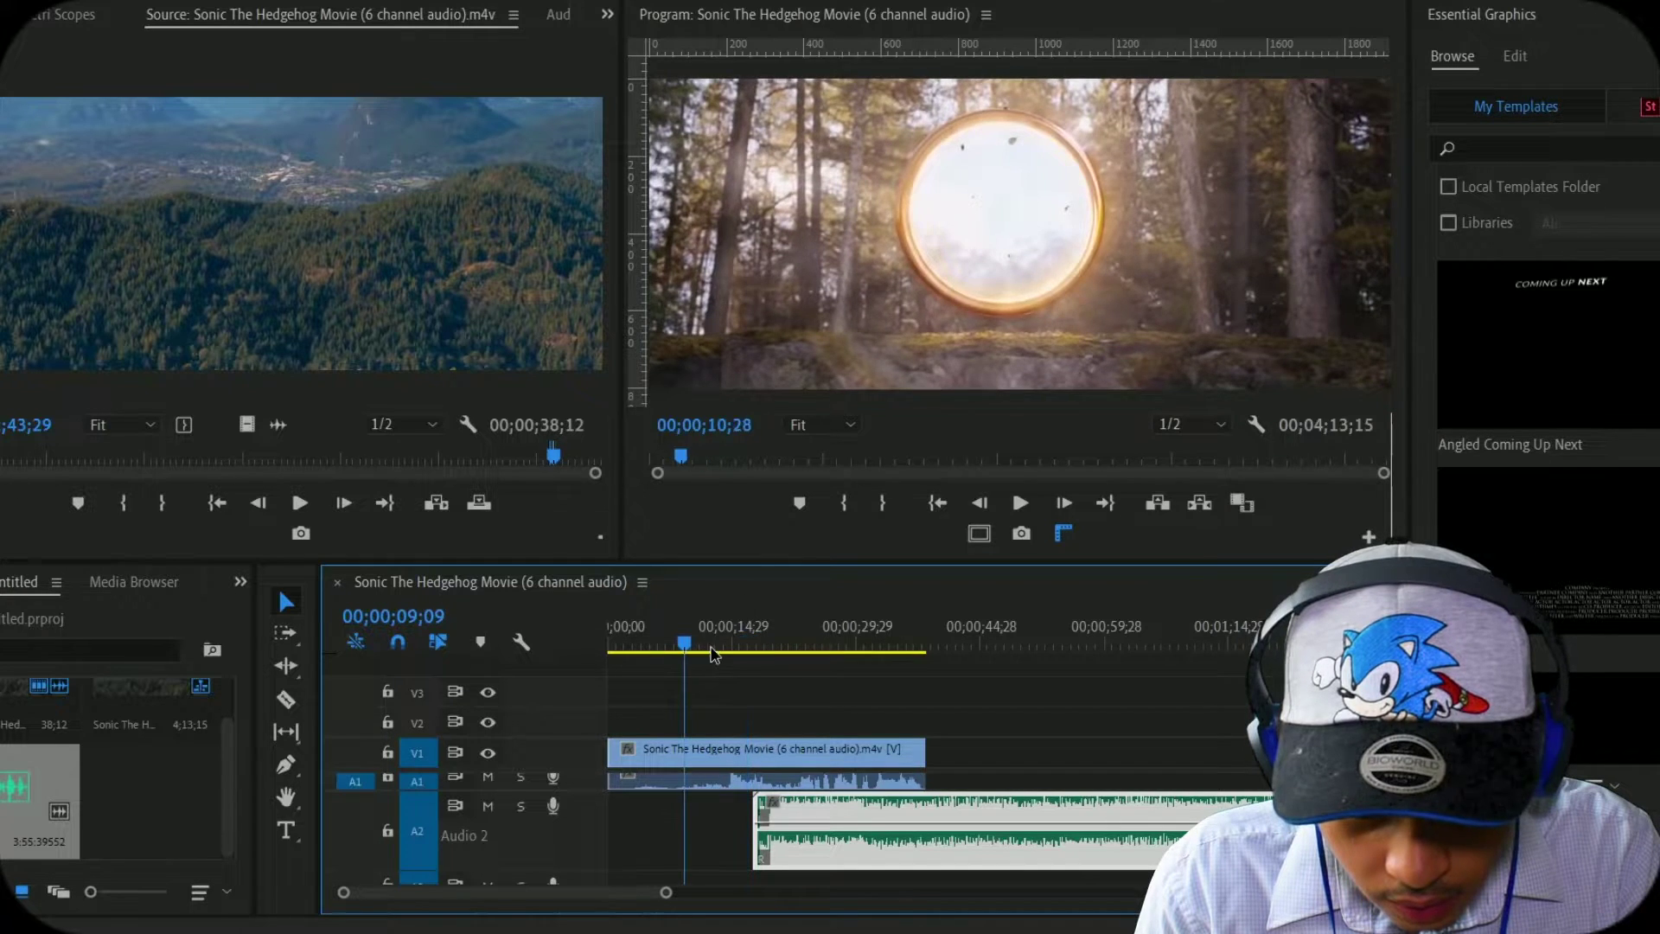
key(space)
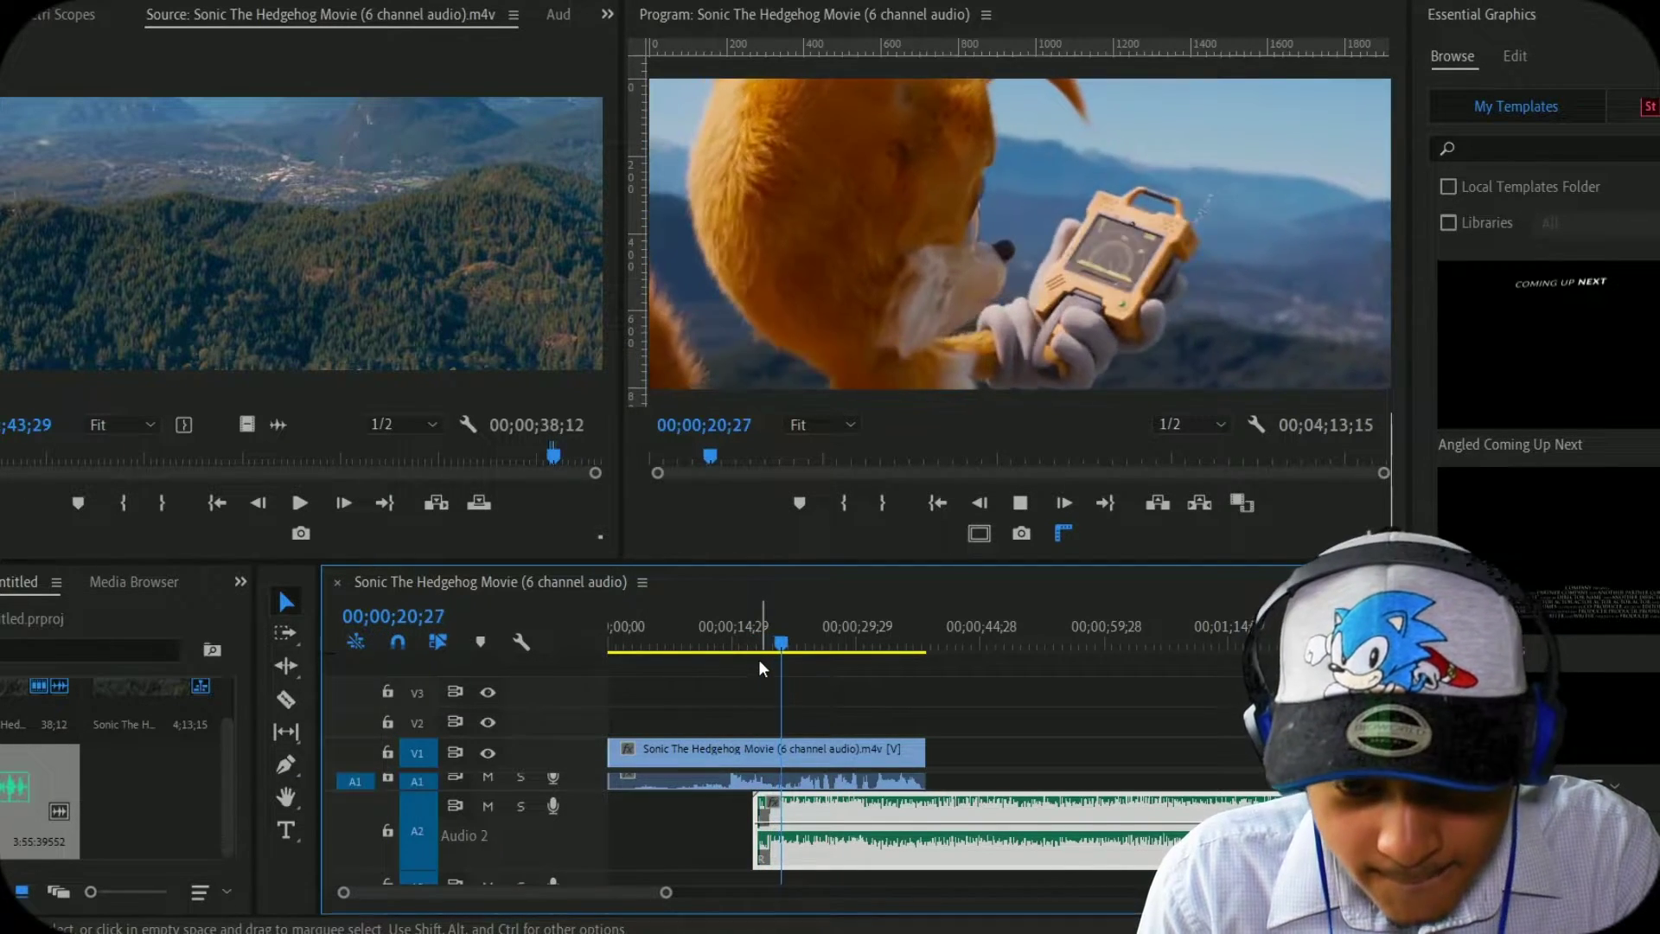
key(space)
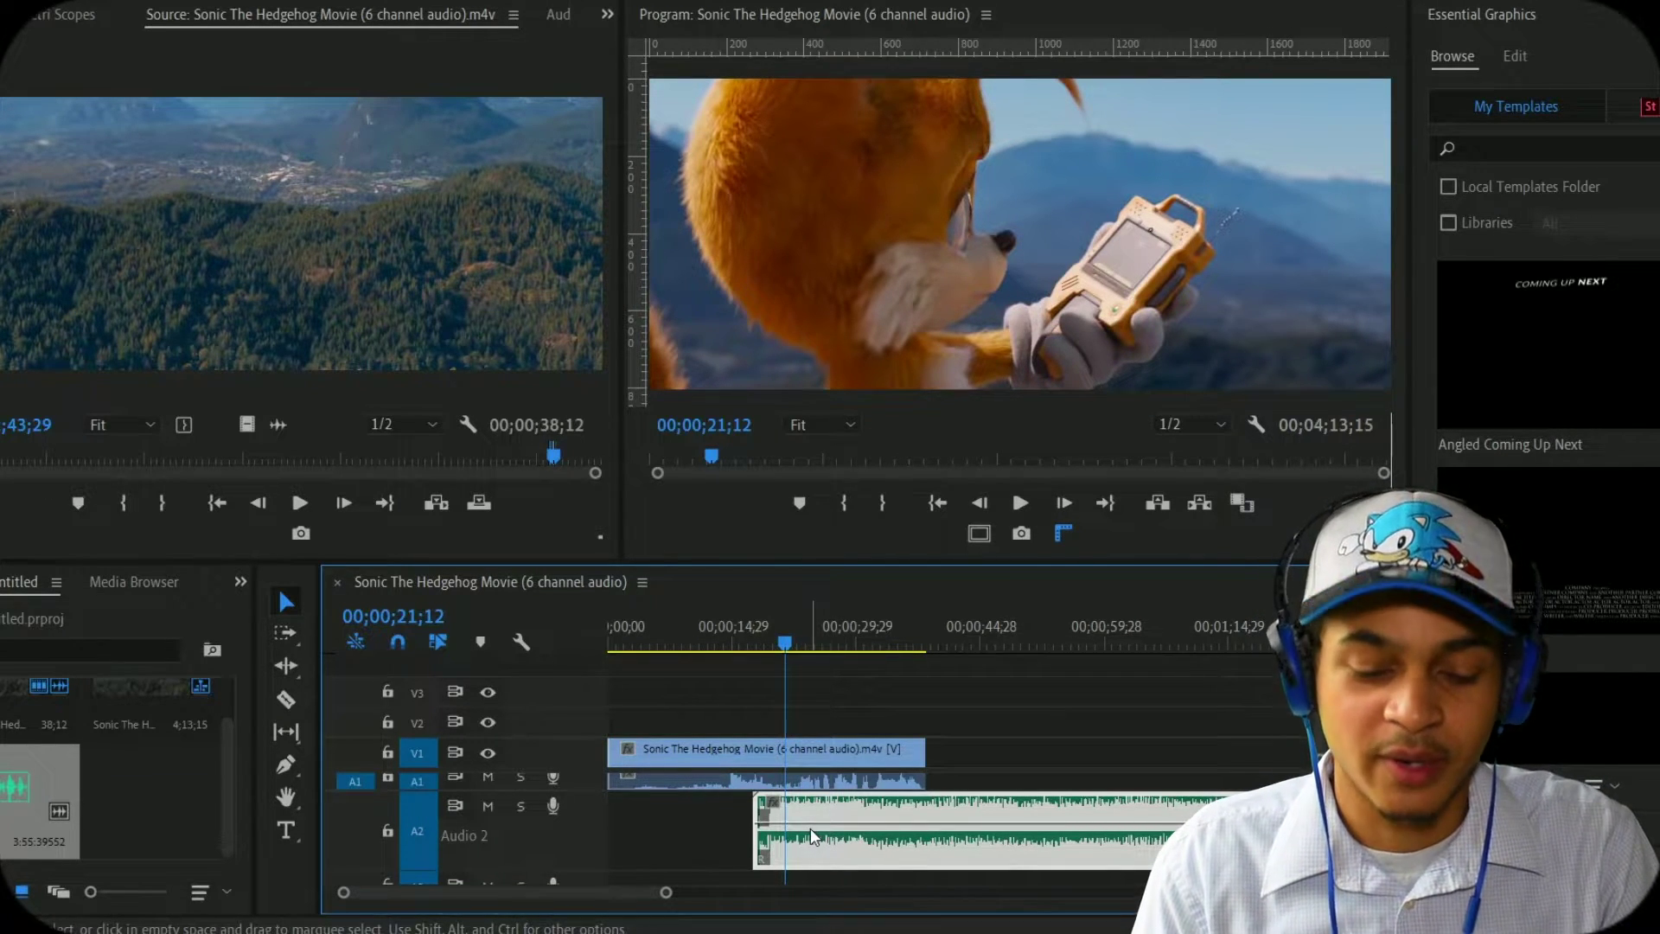
drag(812, 829, 816, 836)
key(space)
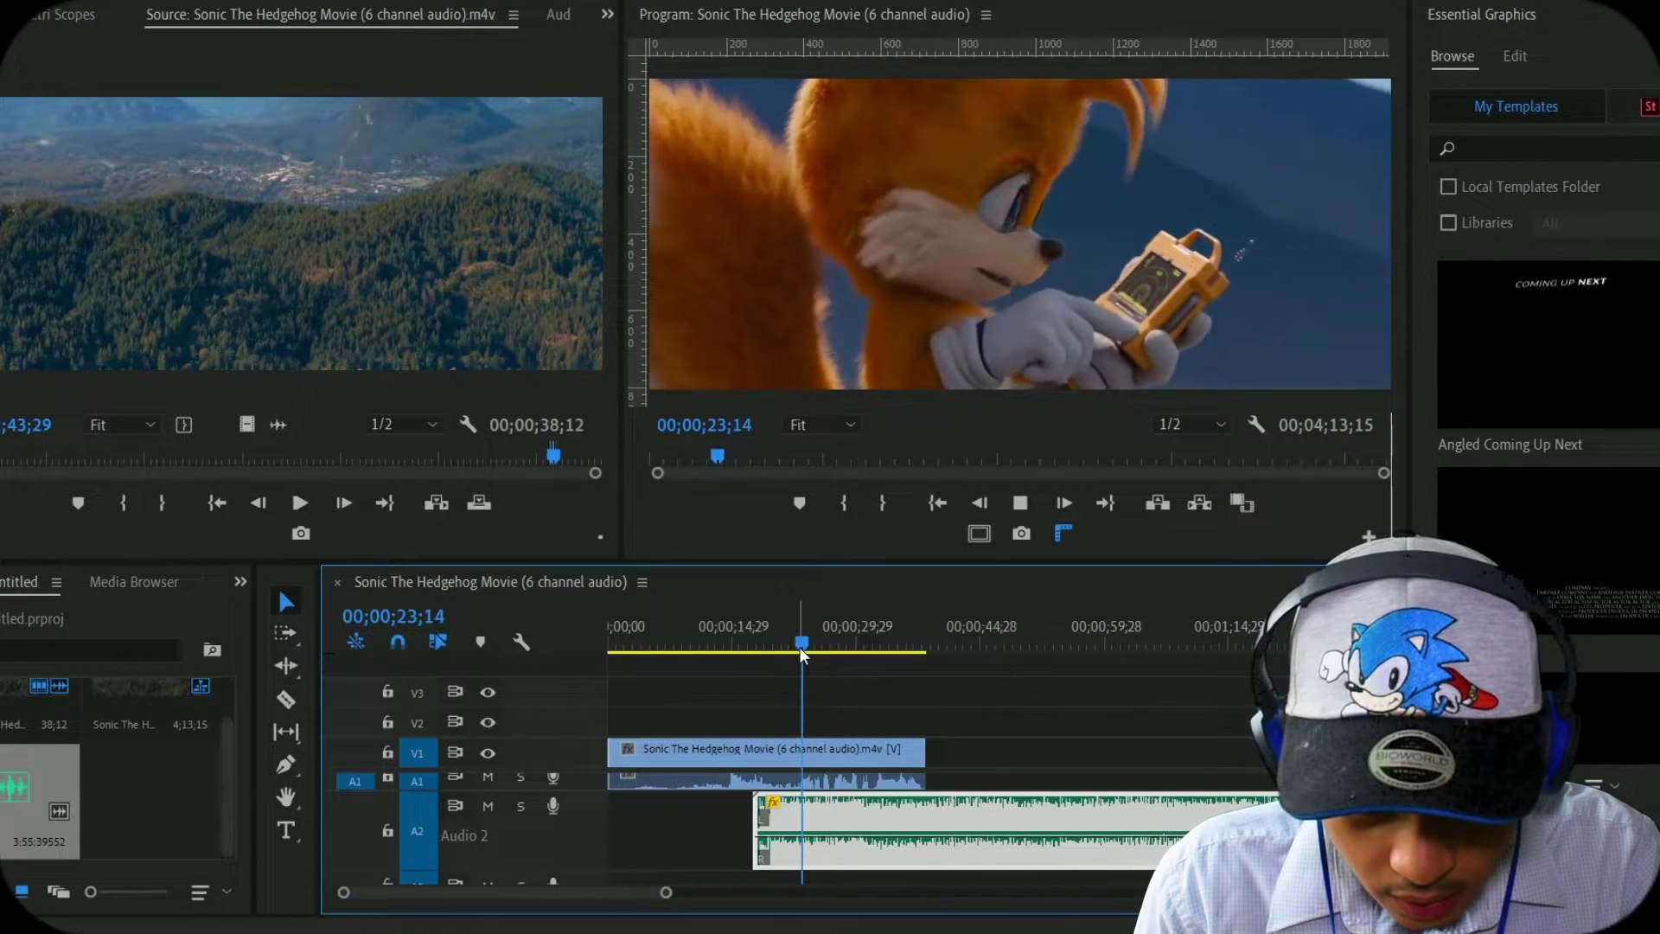
key(space)
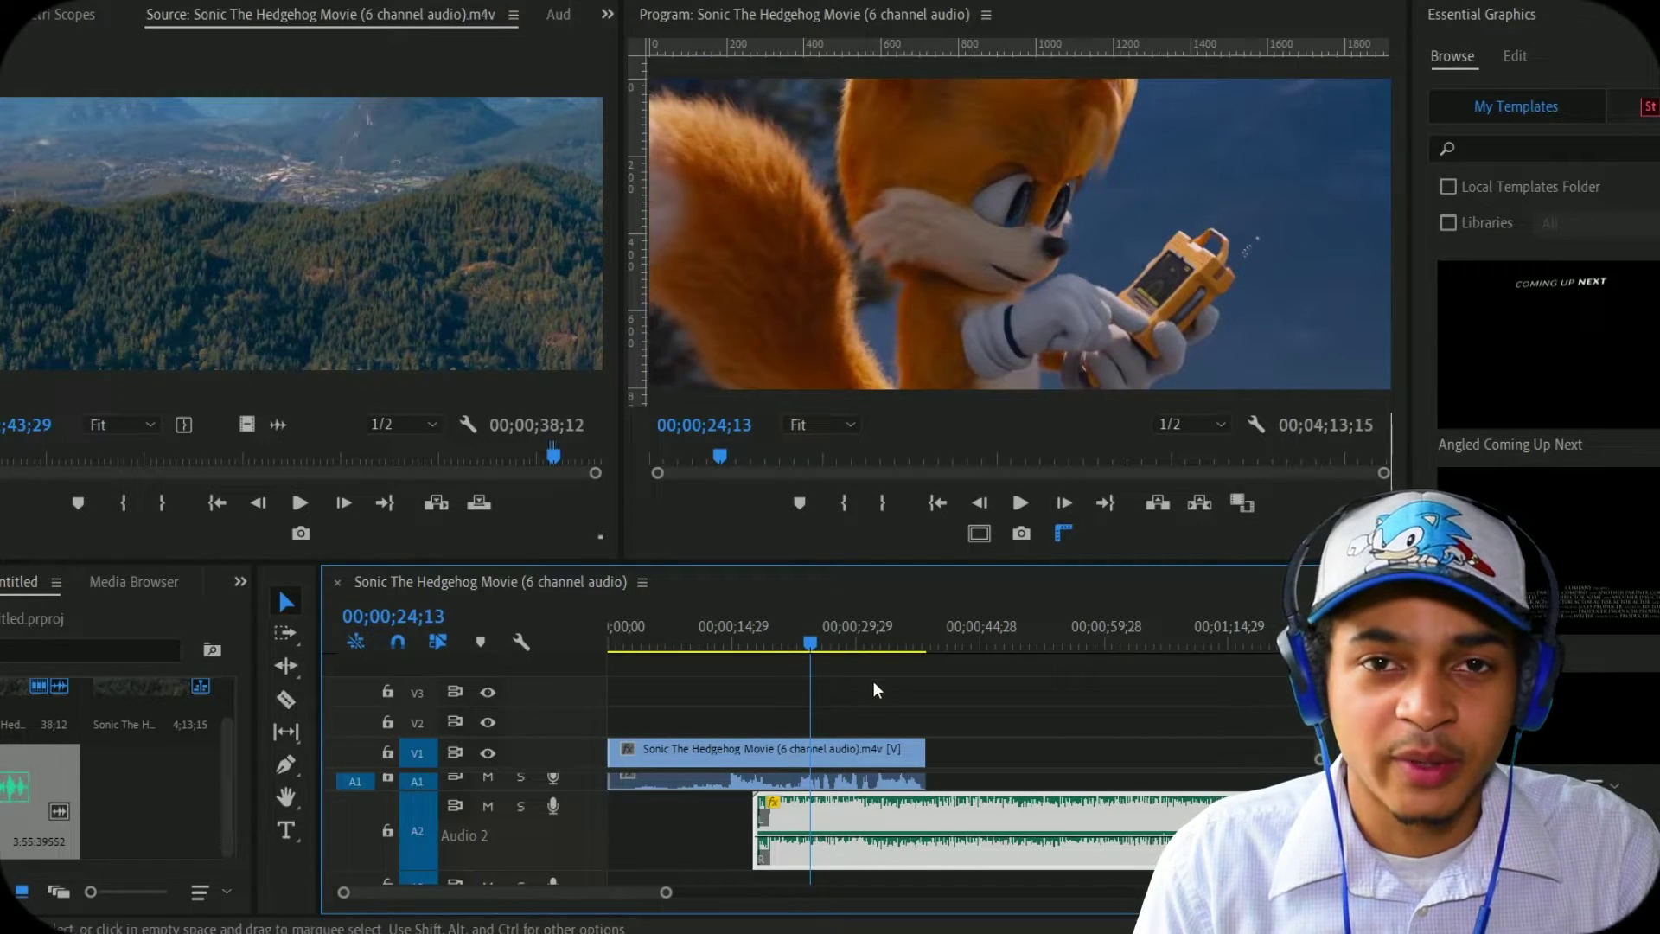
Lower the A2 music clip's volume further, replaying the section from 00;00;20;04 to judge it against the dialogue
drag(814, 641, 810, 644)
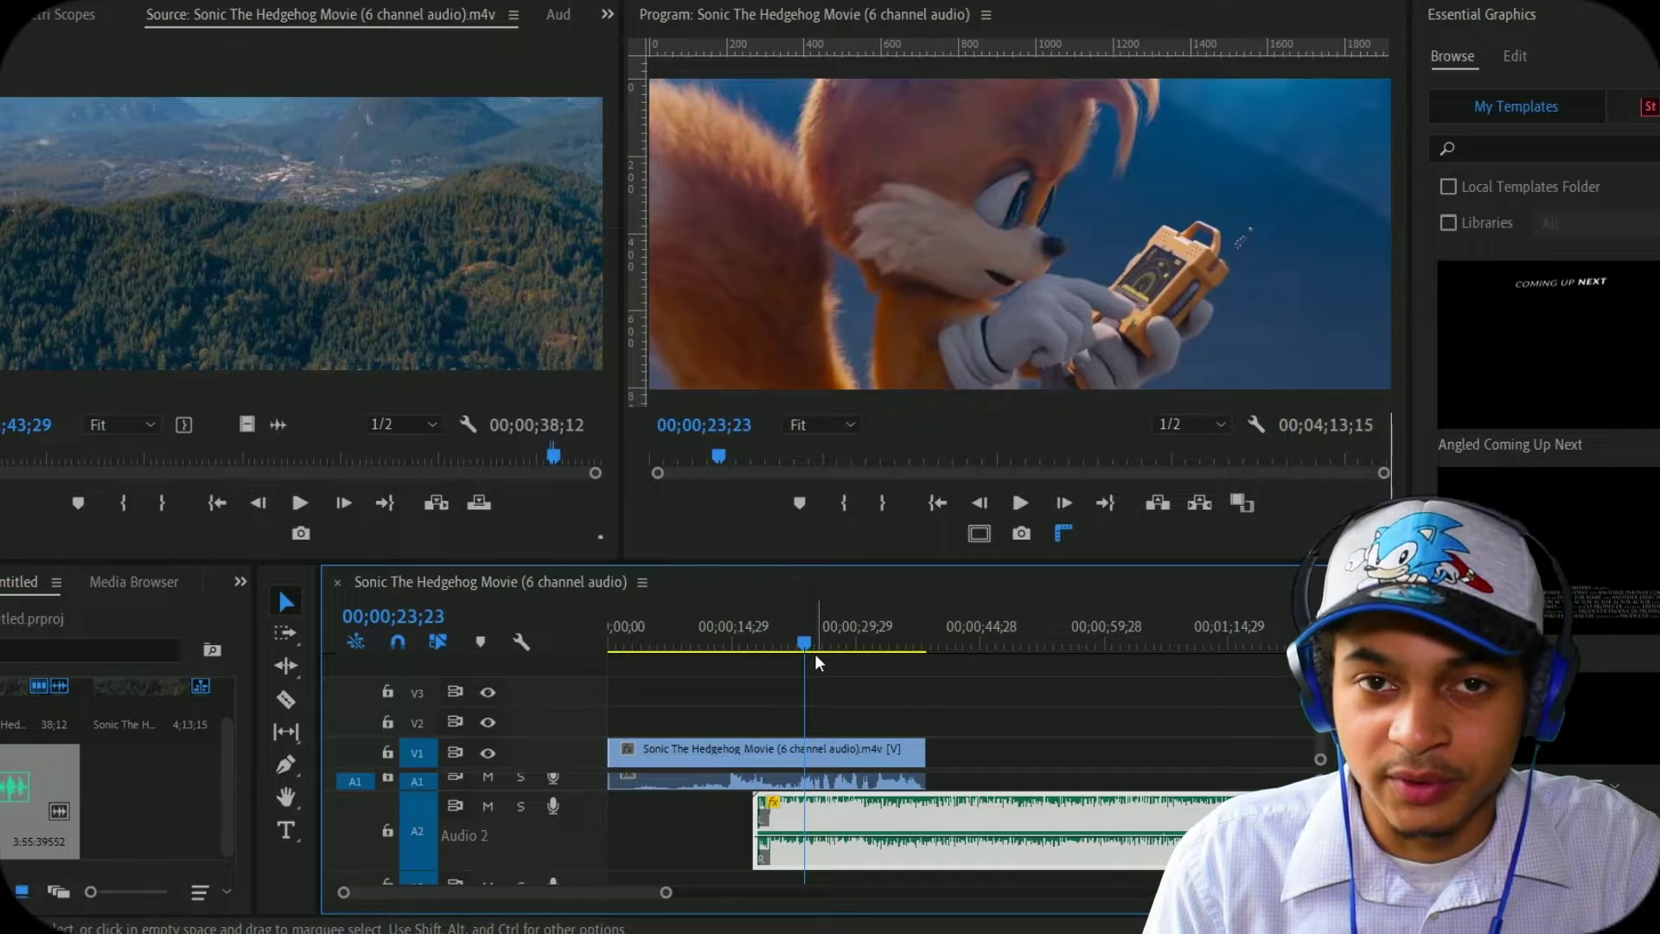
drag(807, 833, 810, 872)
click(776, 641)
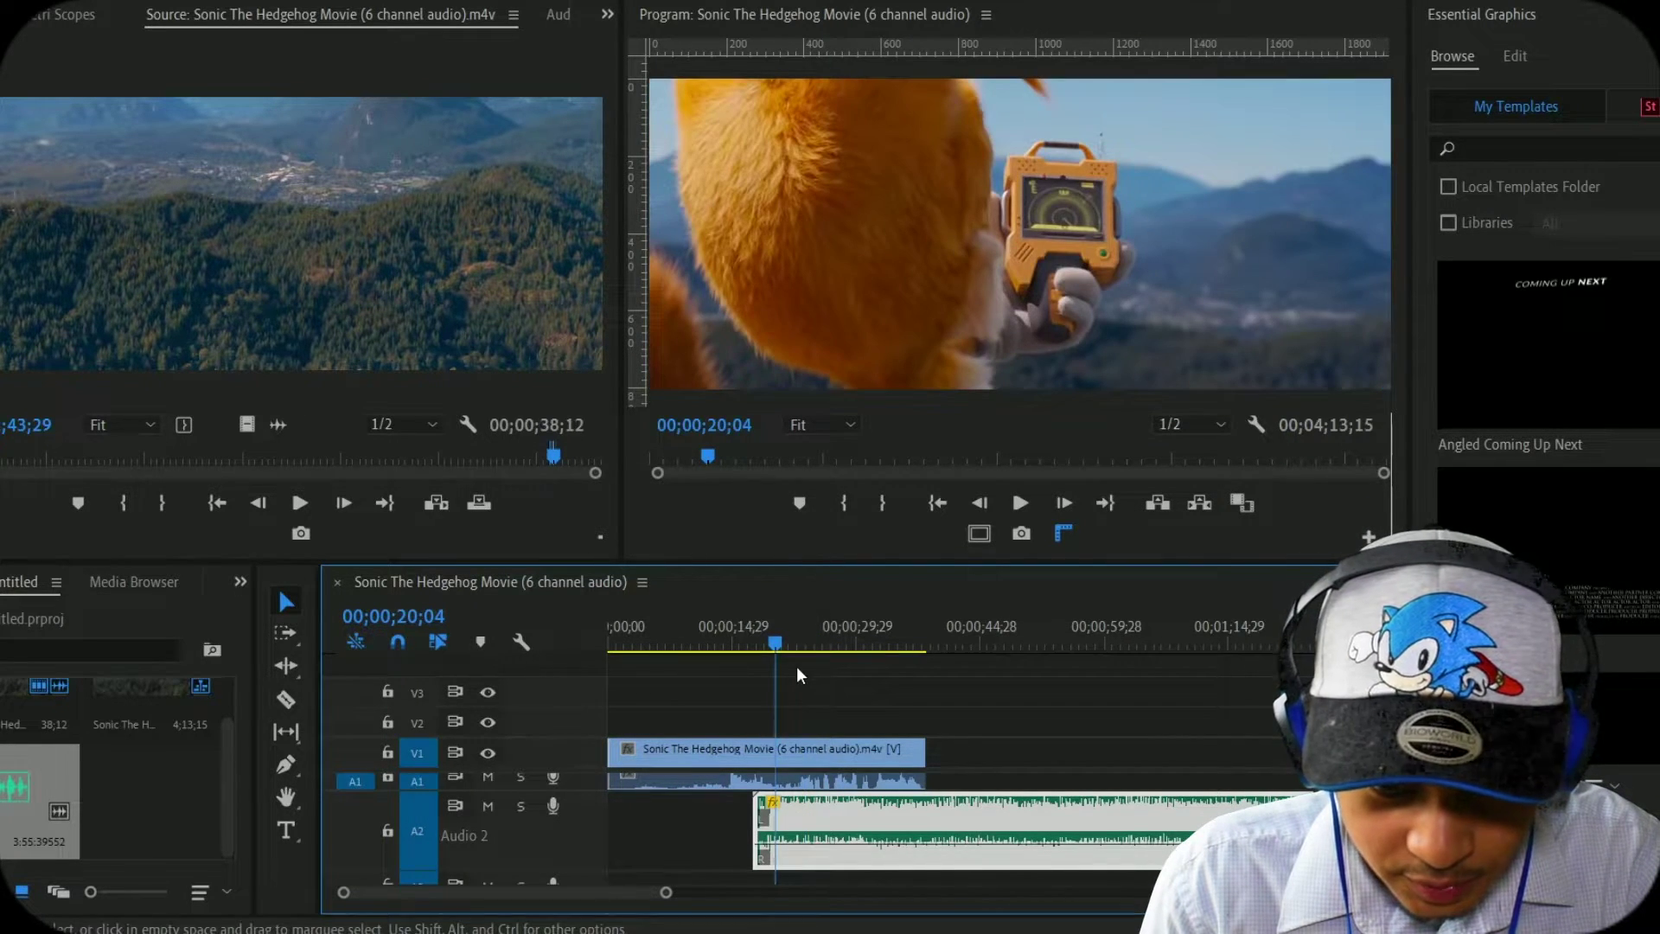
key(space)
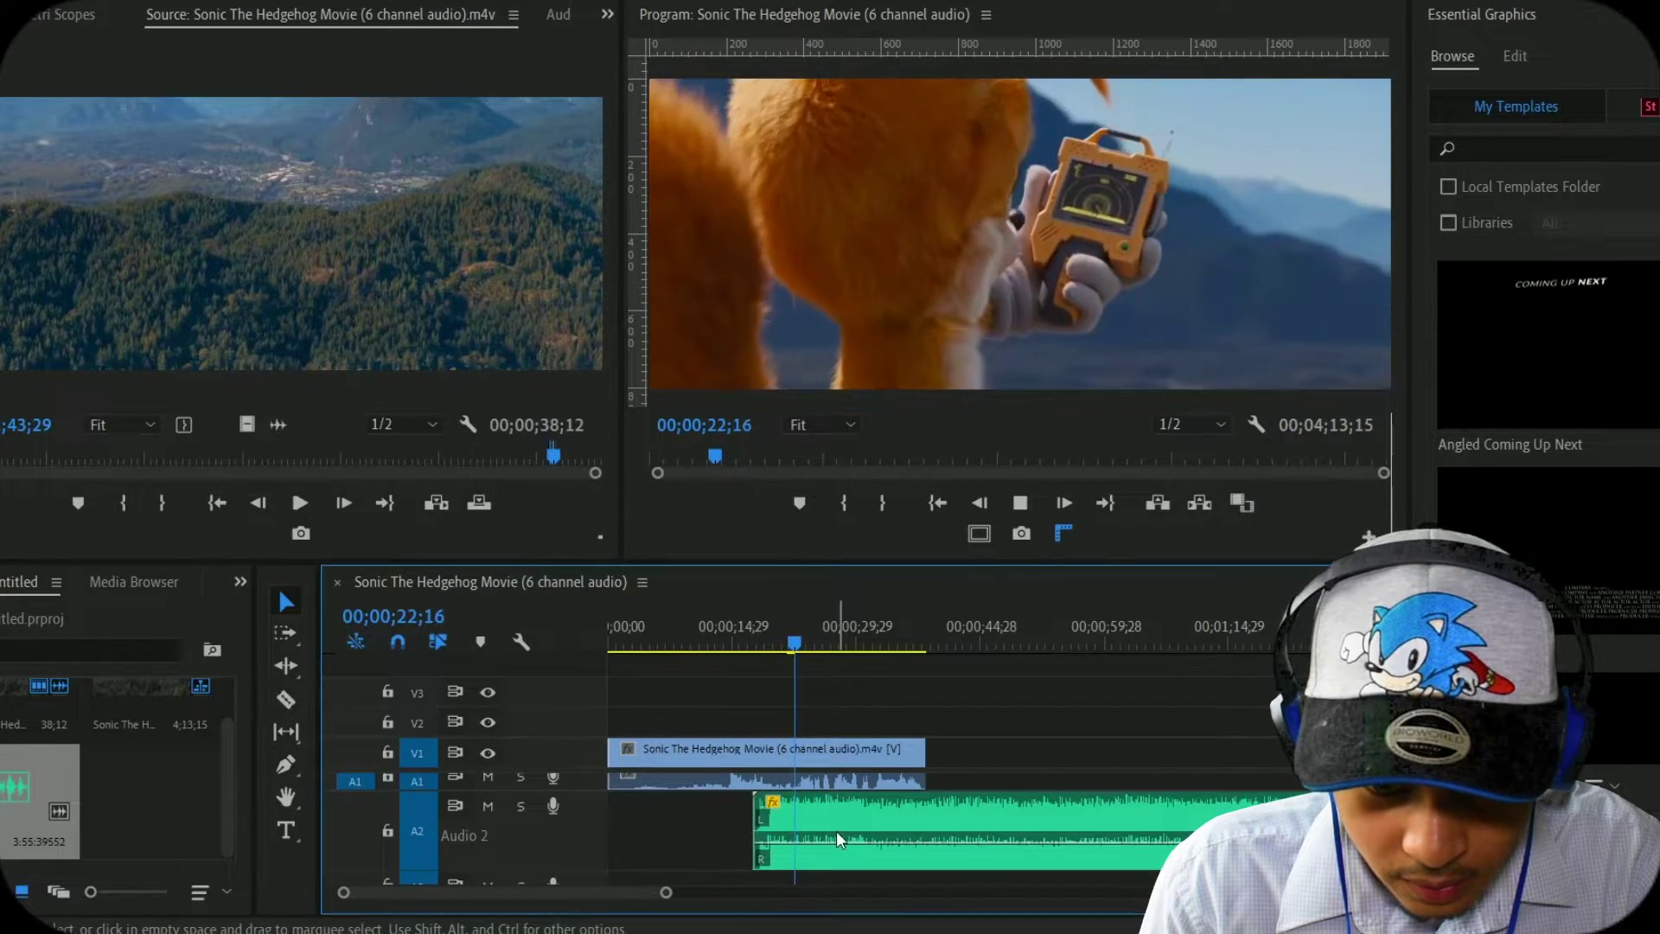
drag(840, 837, 842, 870)
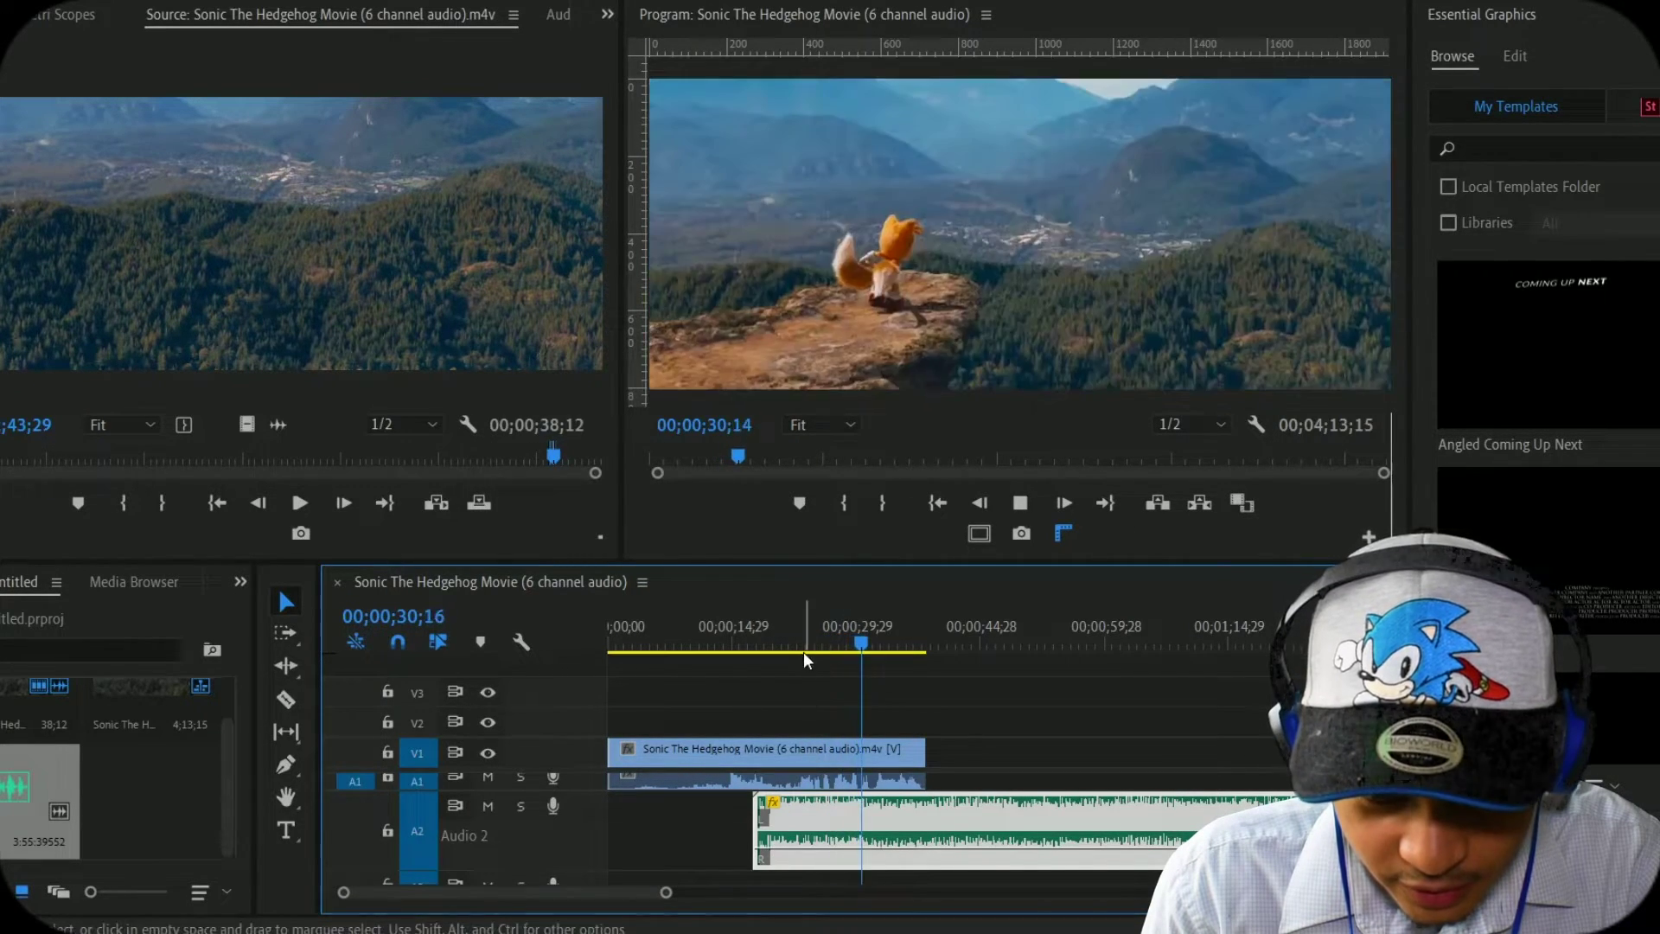
click(805, 657)
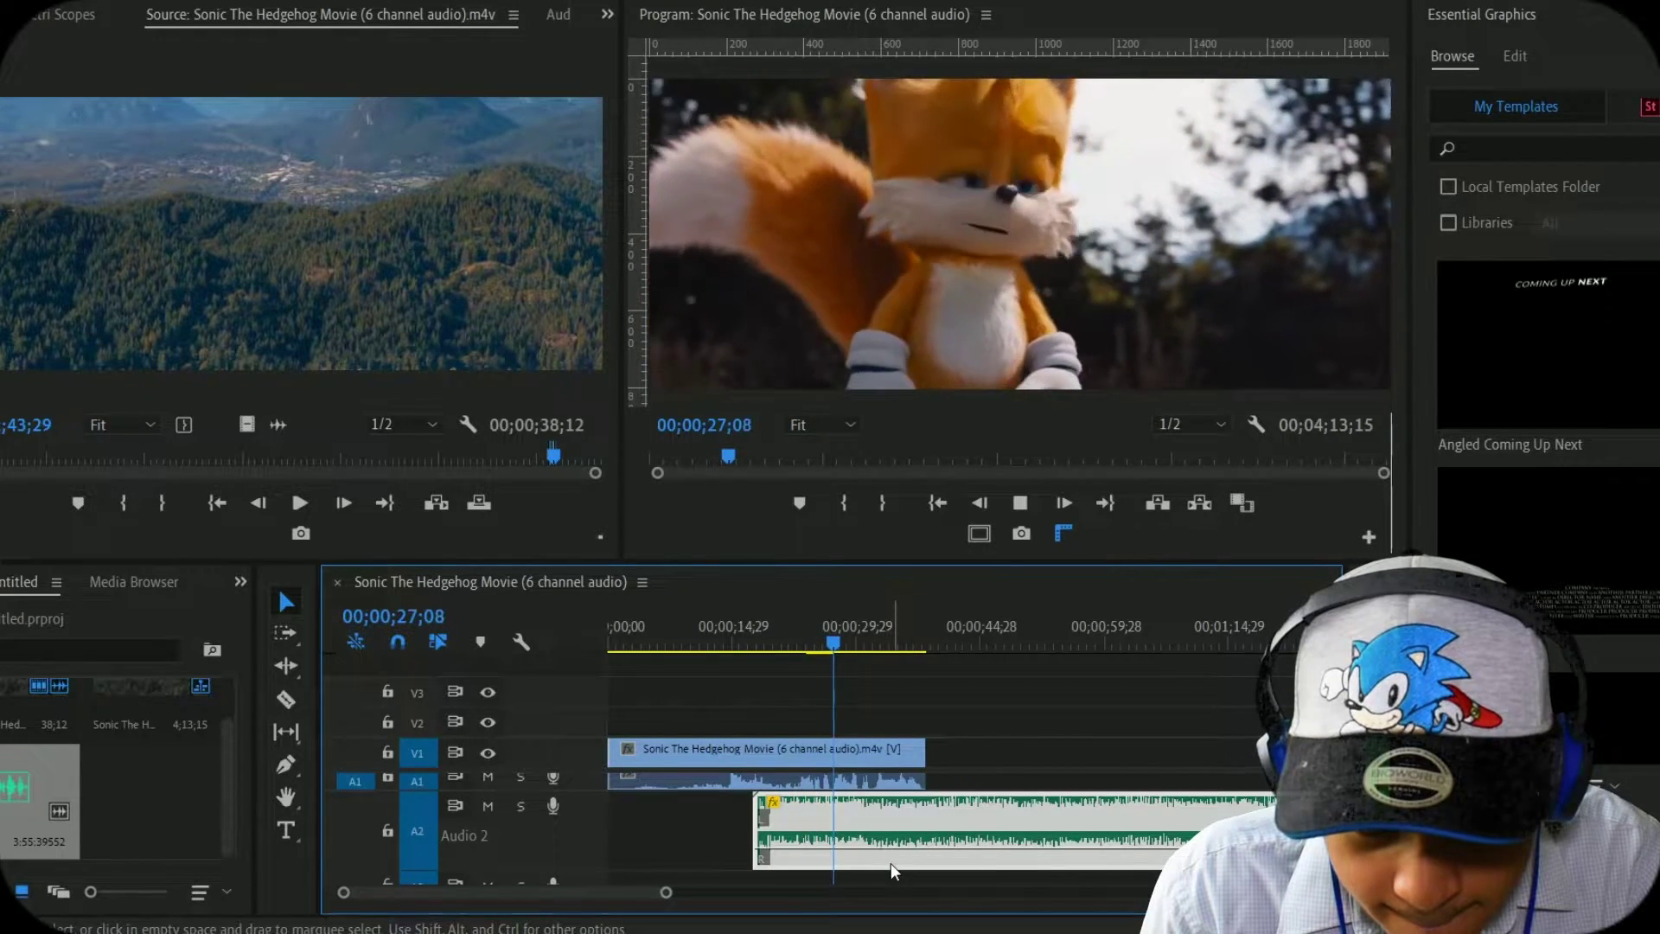
key(space)
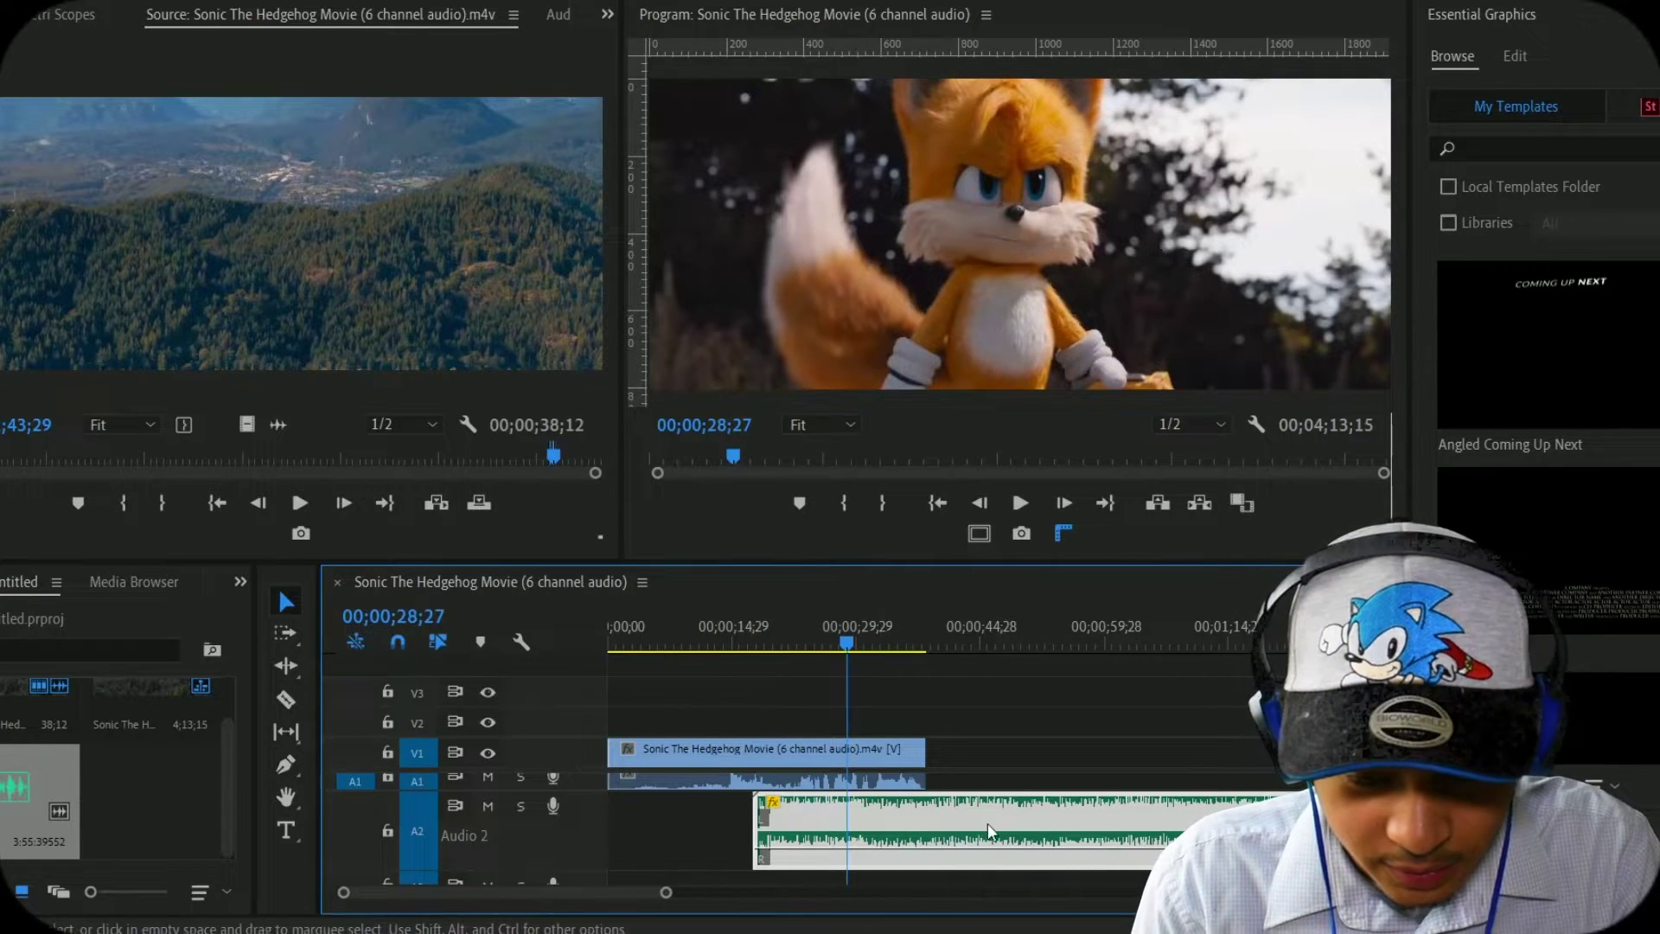
Cut the A2 music clip where the video clip on V1 ends and delete the excess music after the cut
key(c)
click(940, 820)
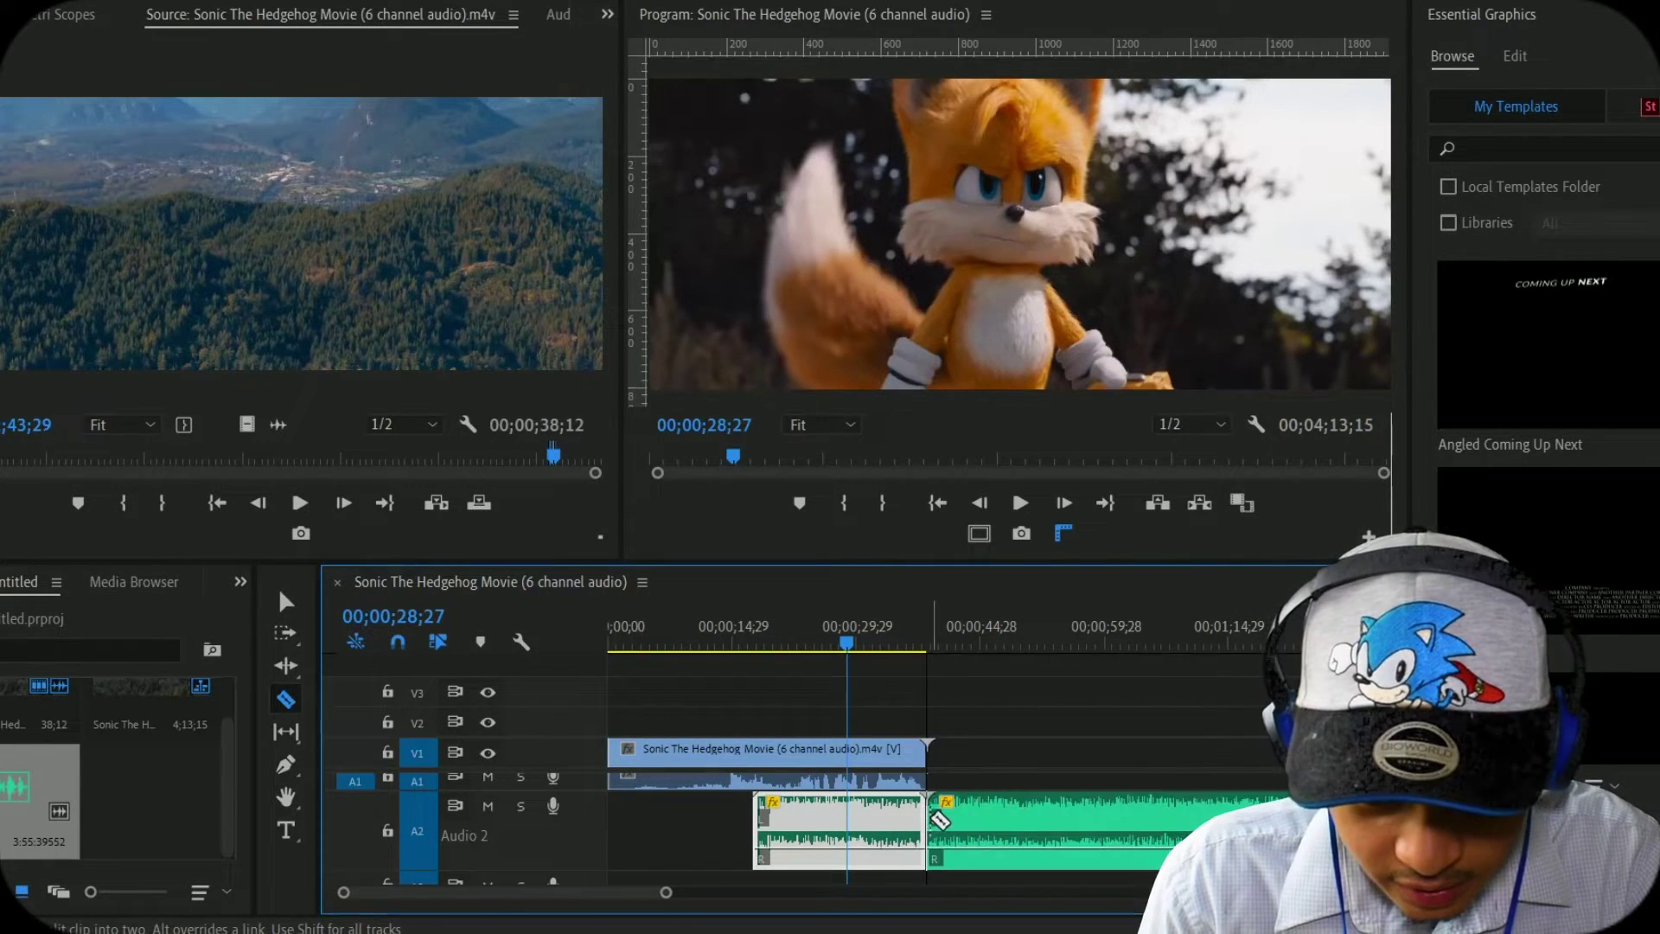
key(v)
right_click(1019, 812)
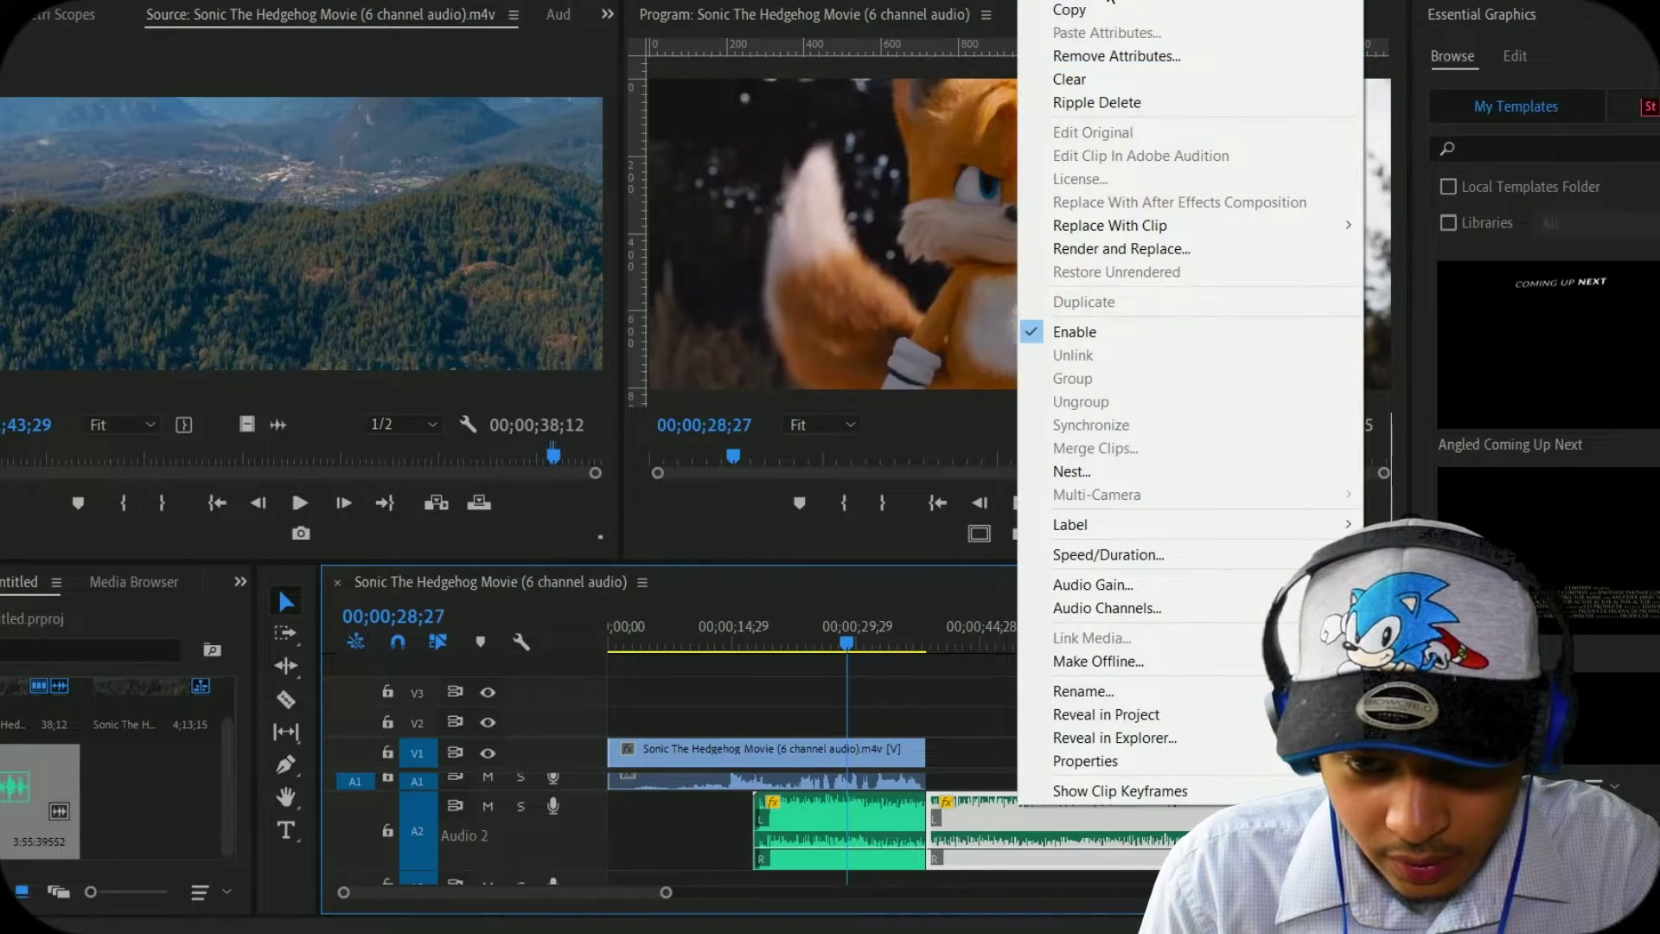
click(1056, 74)
Play the mixed scene from 00;00;14;09, just before the music enters, and return to the Tails close-up at 00;00;26;13
key(space)
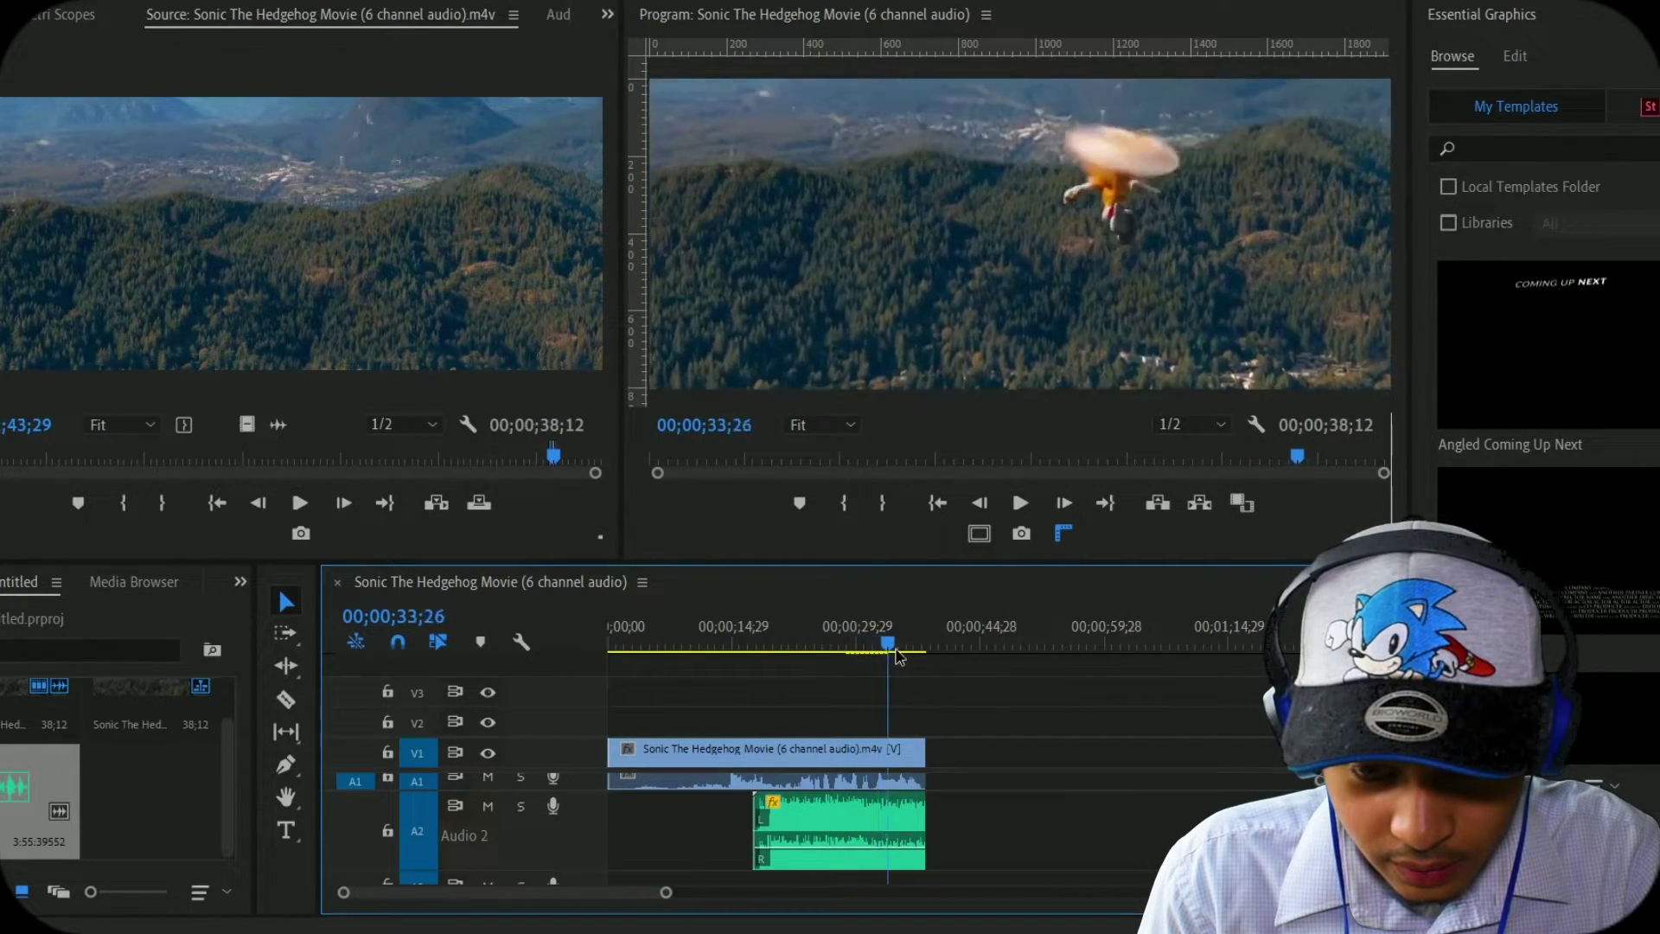
click(742, 645)
drag(749, 668, 734, 670)
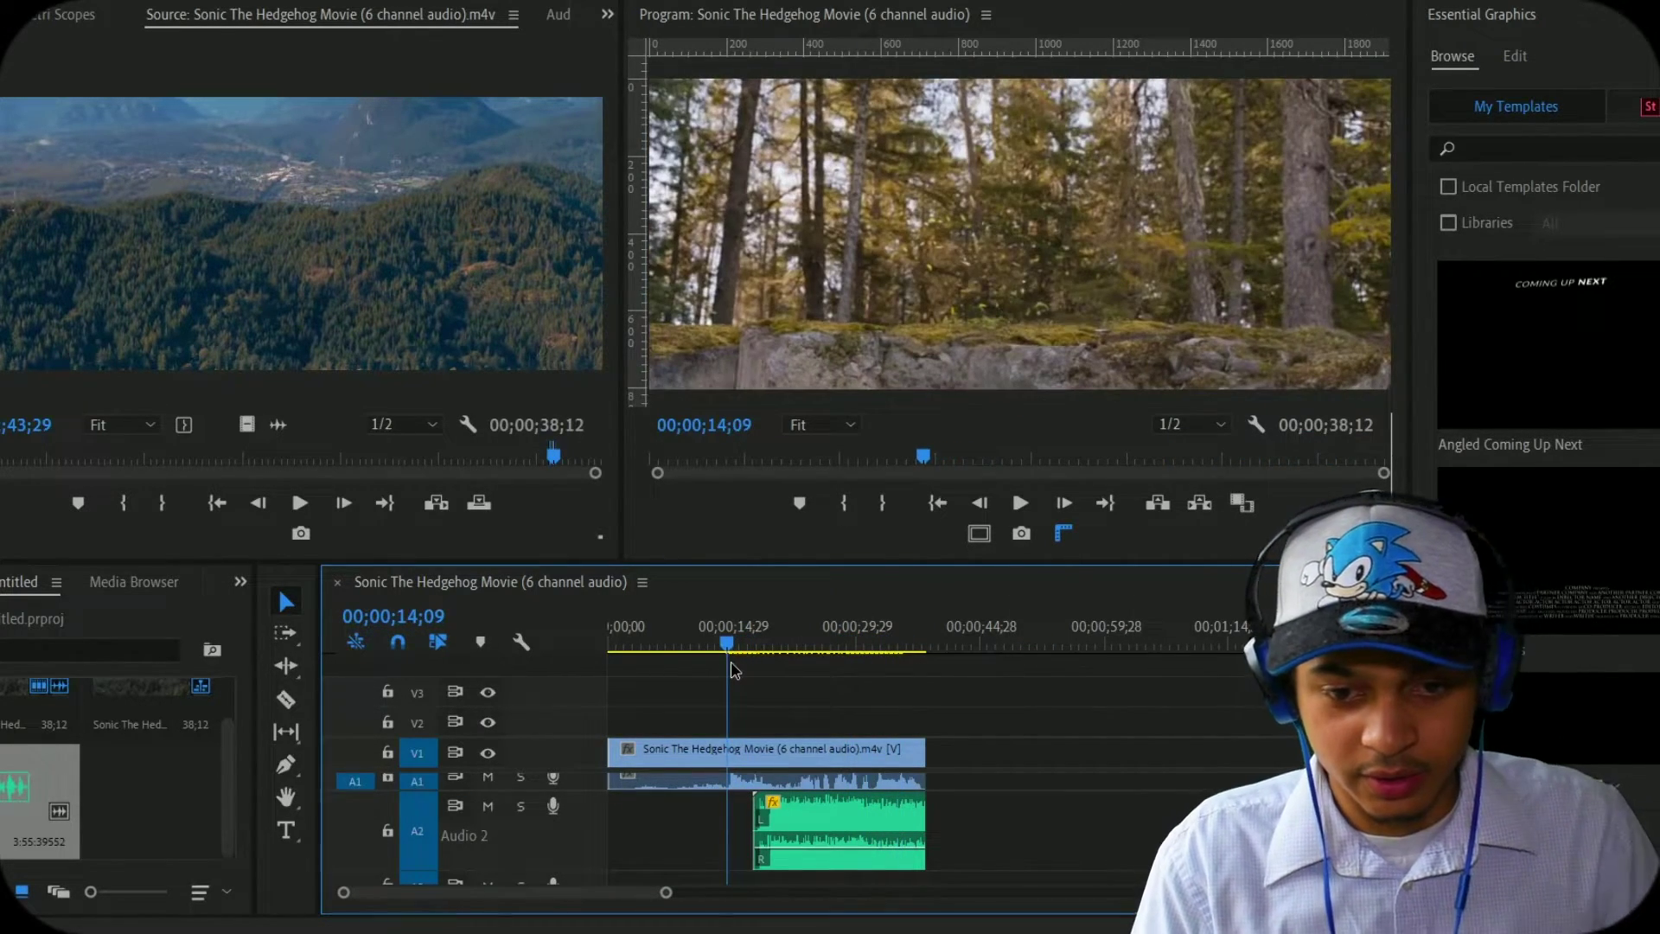
click(1026, 507)
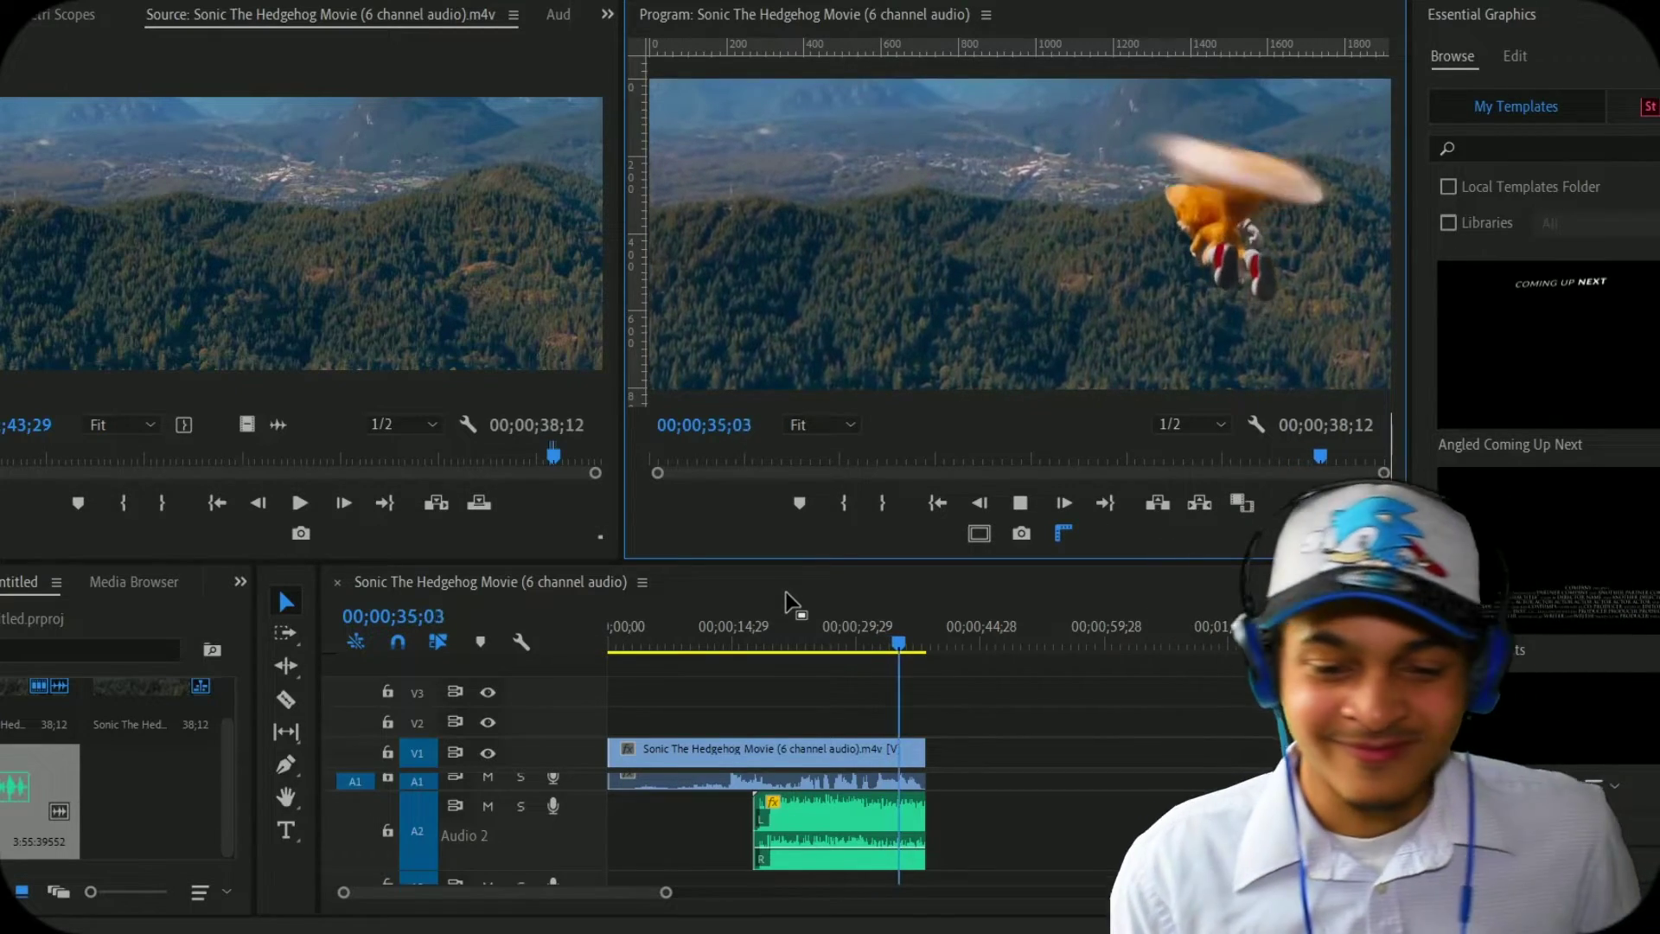
click(1020, 503)
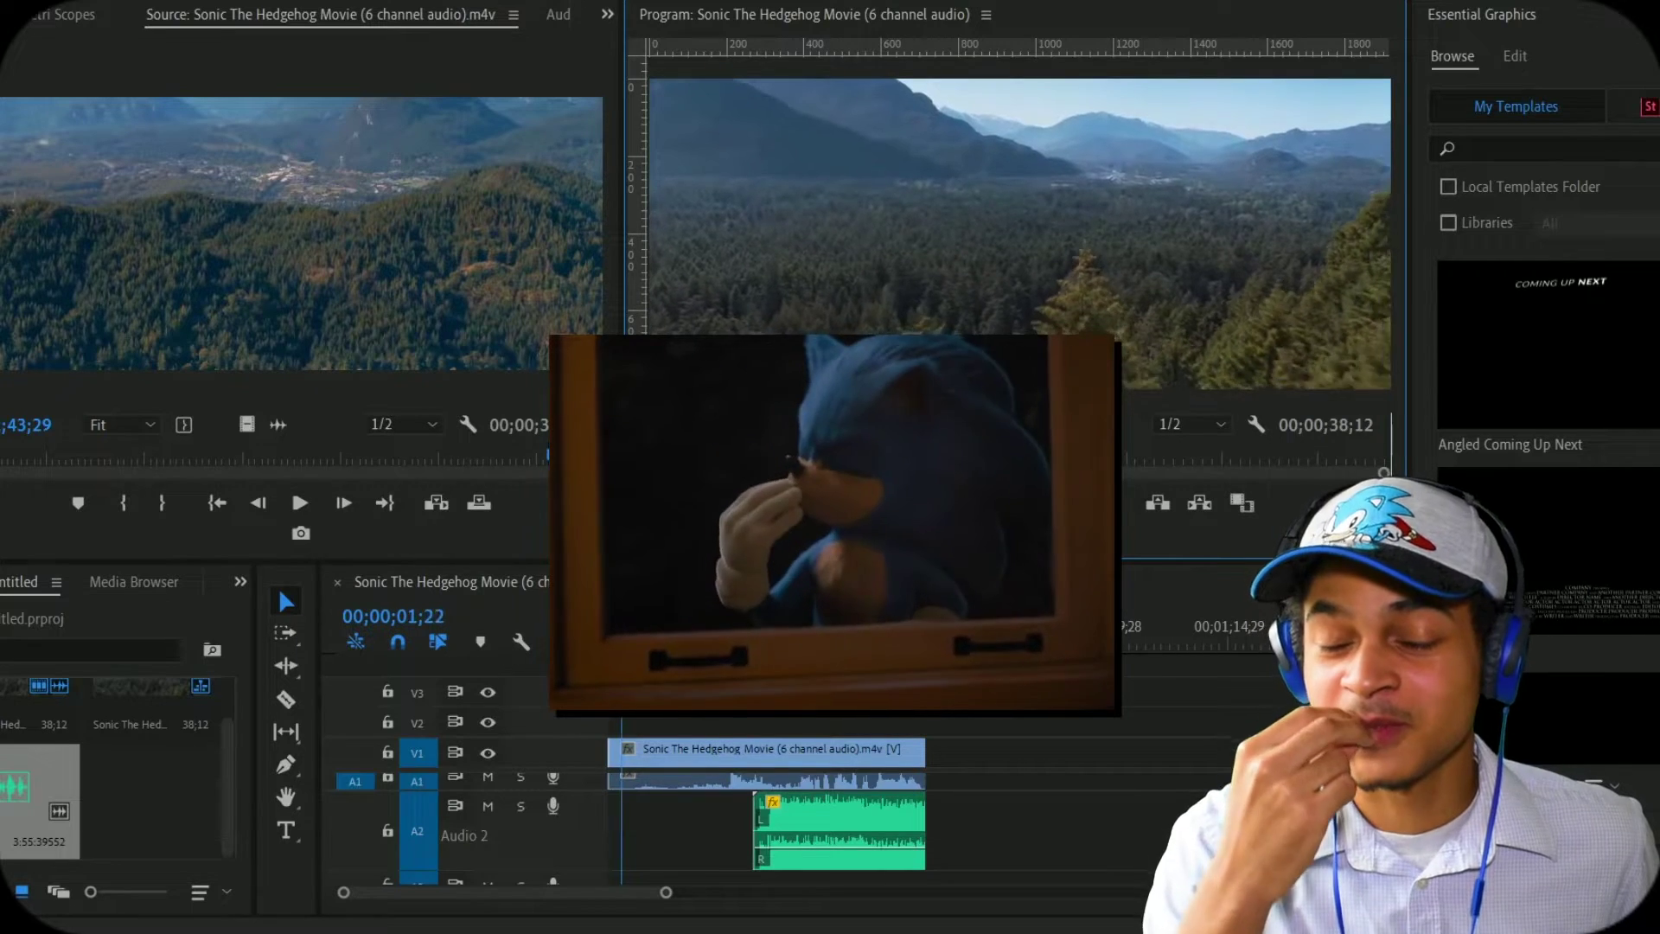
click(828, 645)
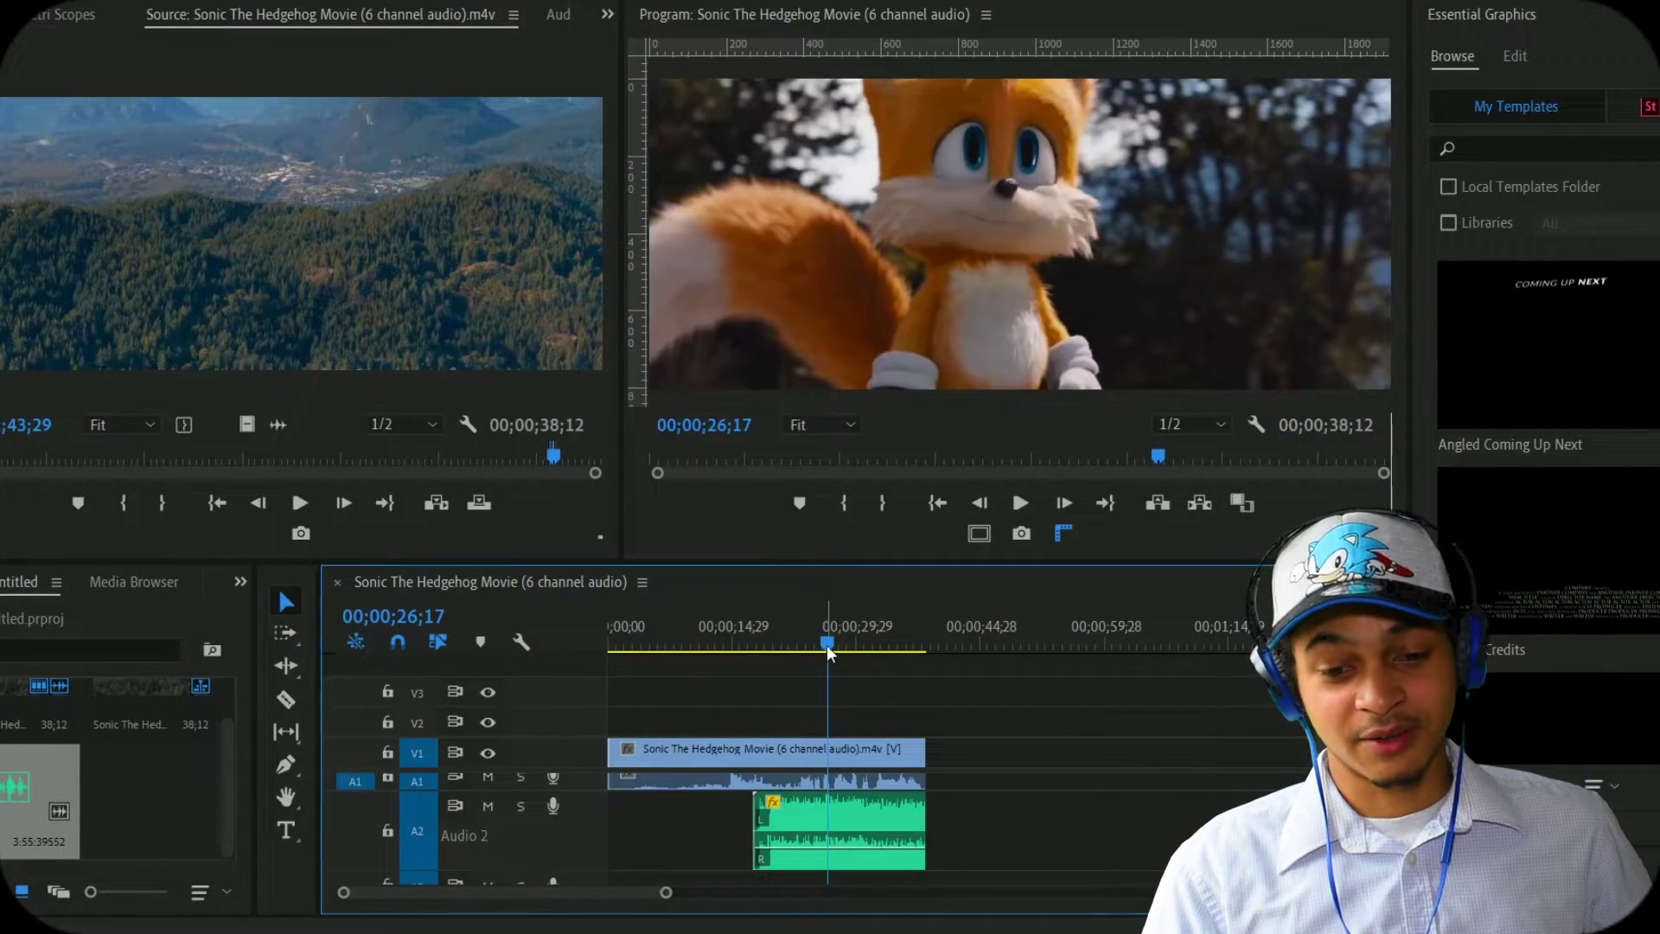
drag(827, 647, 827, 646)
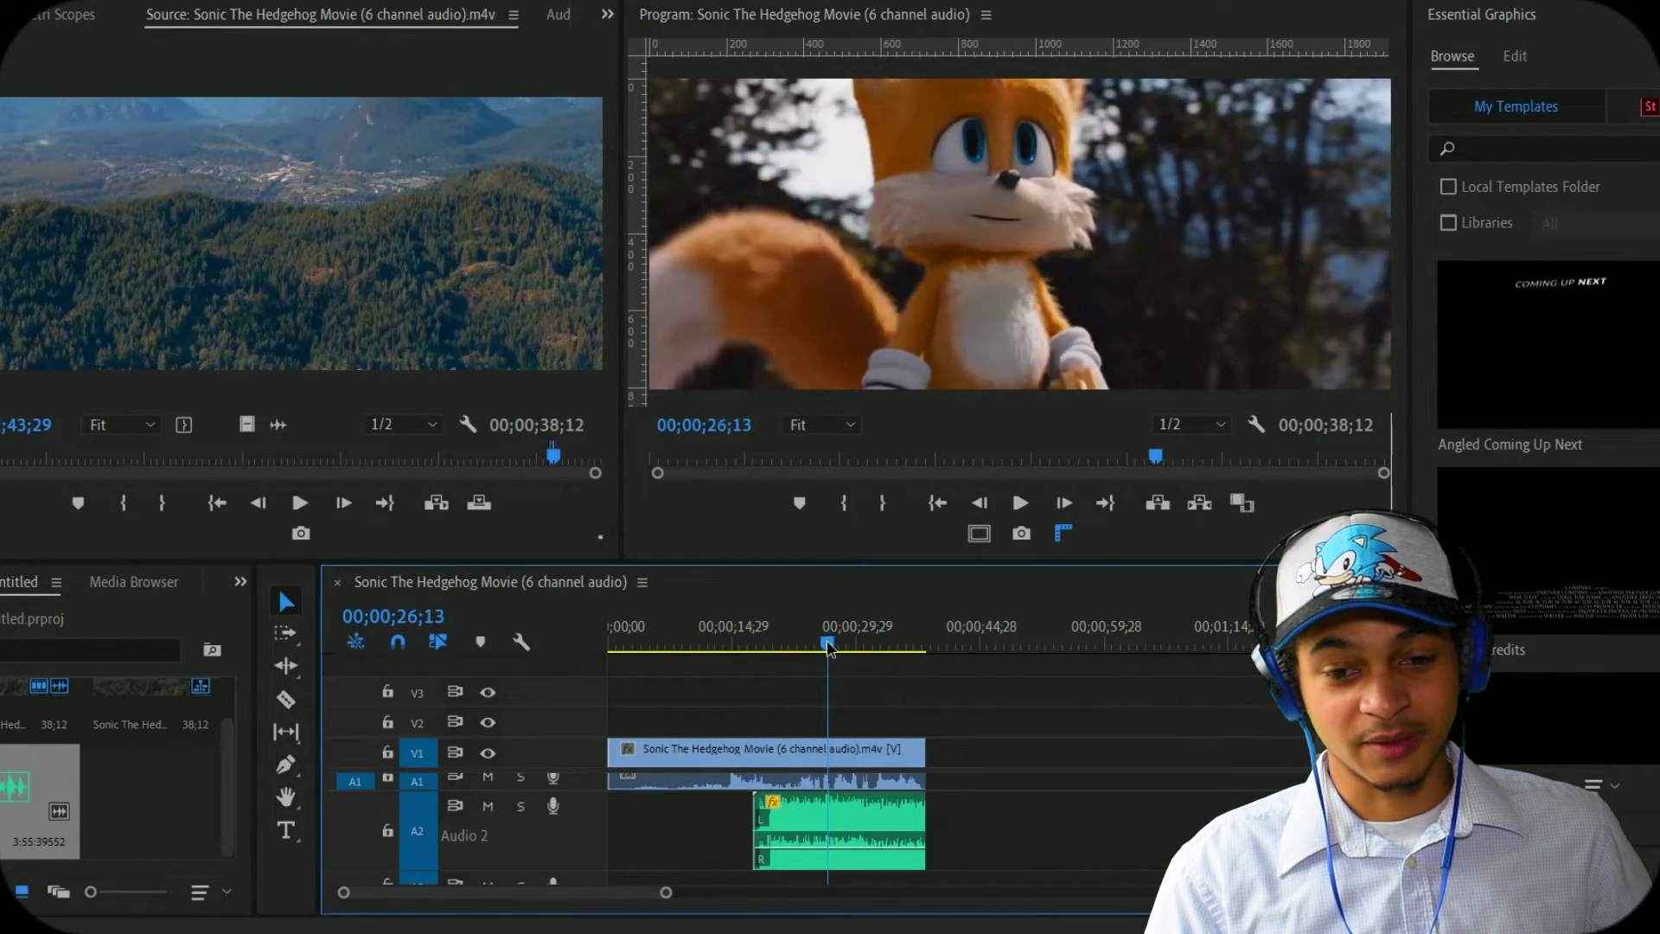